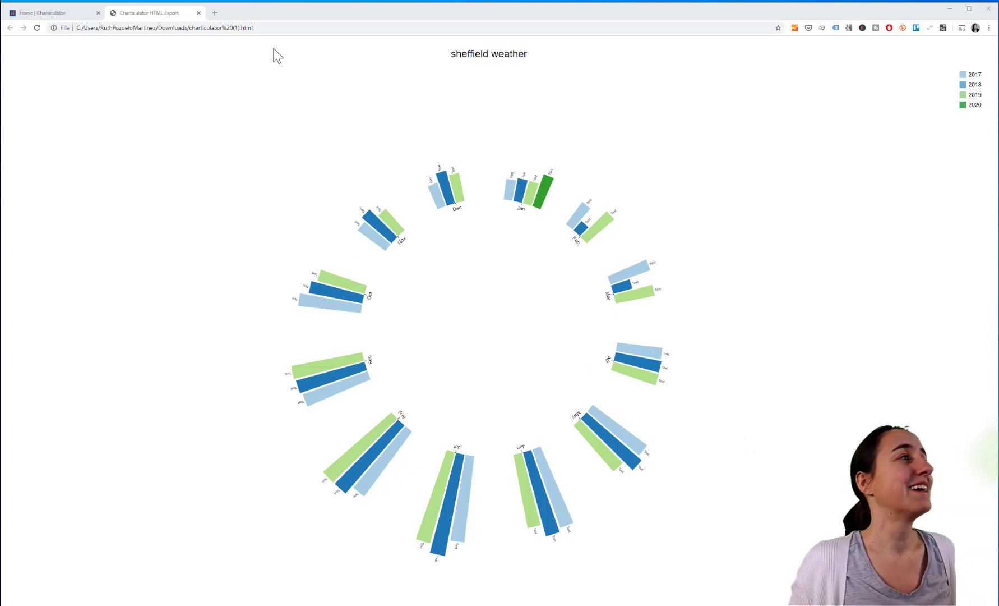
# Launch the Charticulator editor from its website and create a new chart from the sheffield weather data file.
pyautogui.click(47, 14)
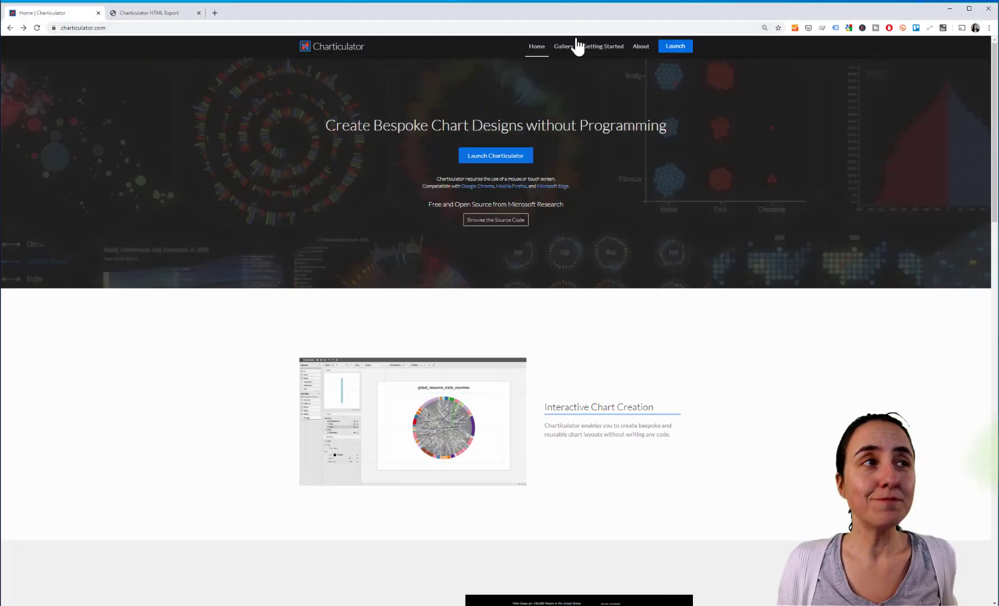
pyautogui.click(671, 54)
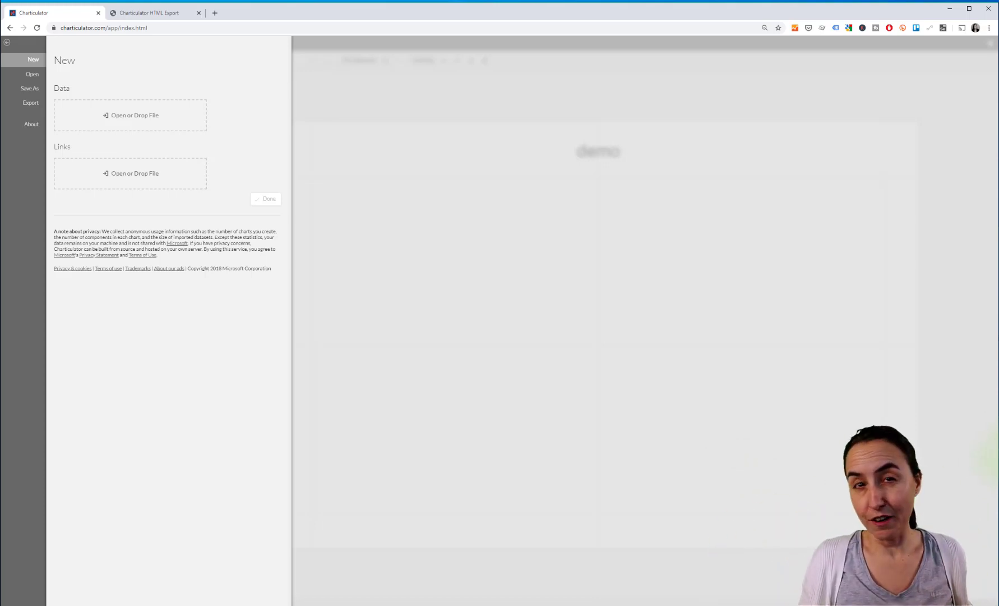
pyautogui.moveTo(313, 602); pyautogui.dragTo(160, 120)
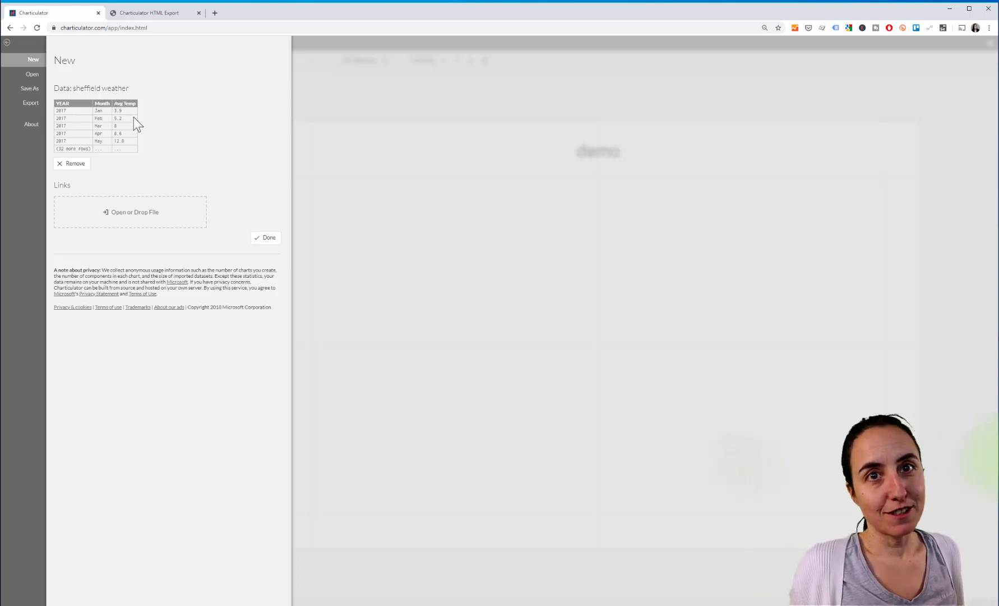
pyautogui.click(265, 240)
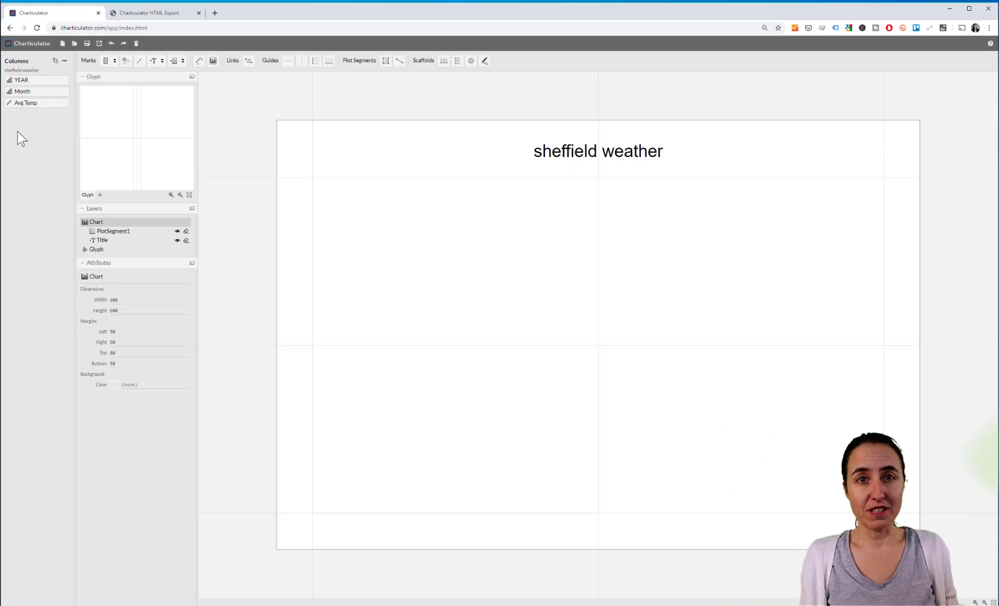
# Check the exported example chart, then add a rectangle mark filling the glyph of the new chart.
pyautogui.click(150, 11)
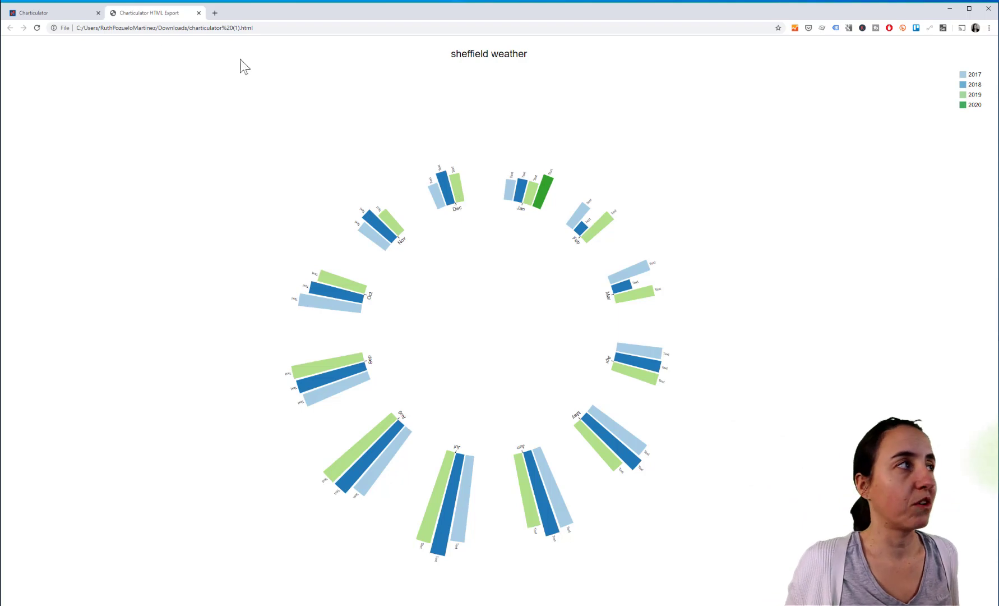
pyautogui.click(37, 13)
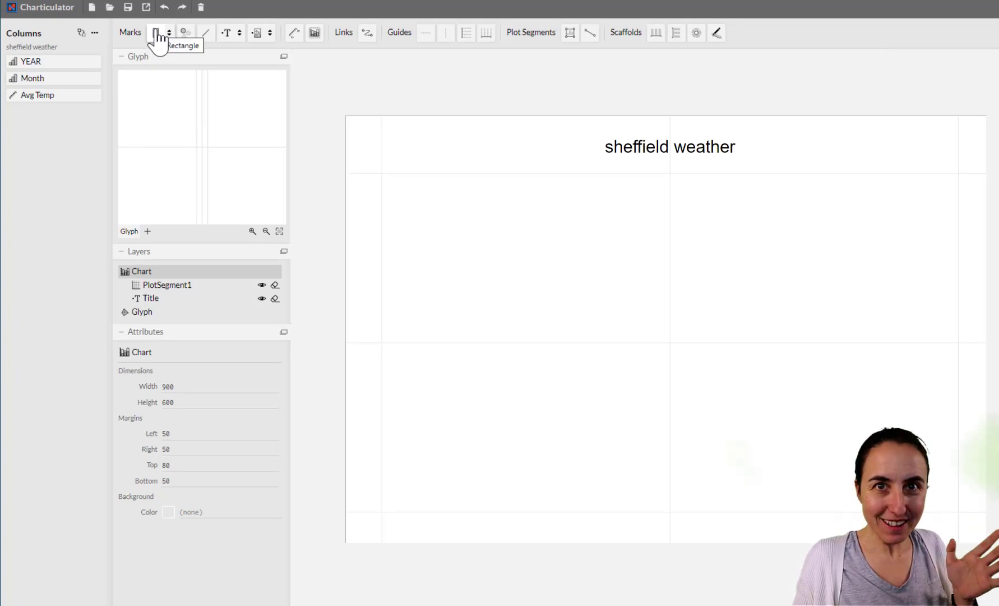
pyautogui.click(169, 32)
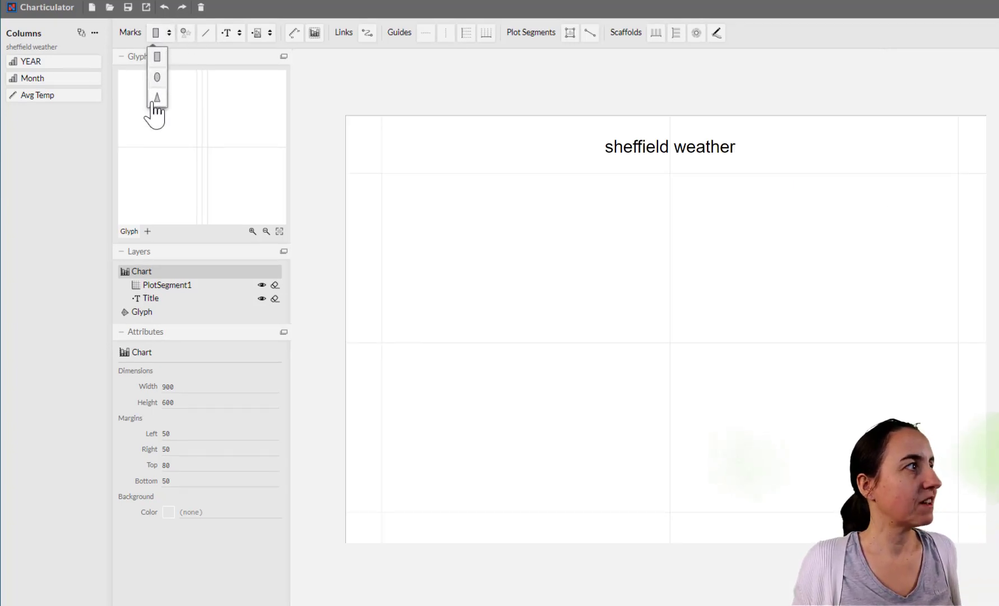
pyautogui.click(157, 58)
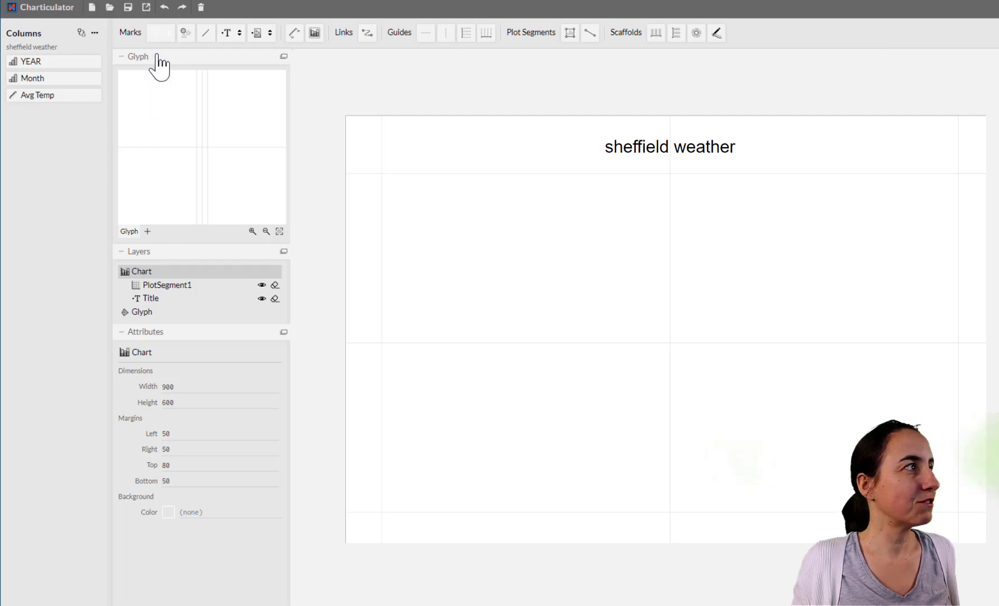
pyautogui.moveTo(200, 114); pyautogui.dragTo(207, 136)
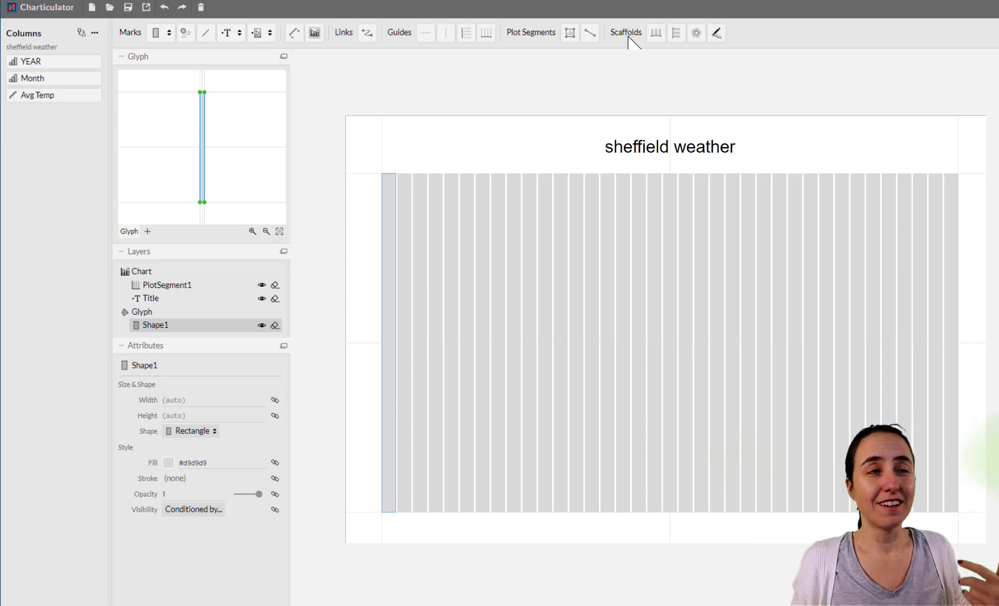
# Apply the polar scaffold to the plot segment and bind the rectangle mark's height to Avg Temp.
pyautogui.moveTo(696, 33); pyautogui.dragTo(655, 317)
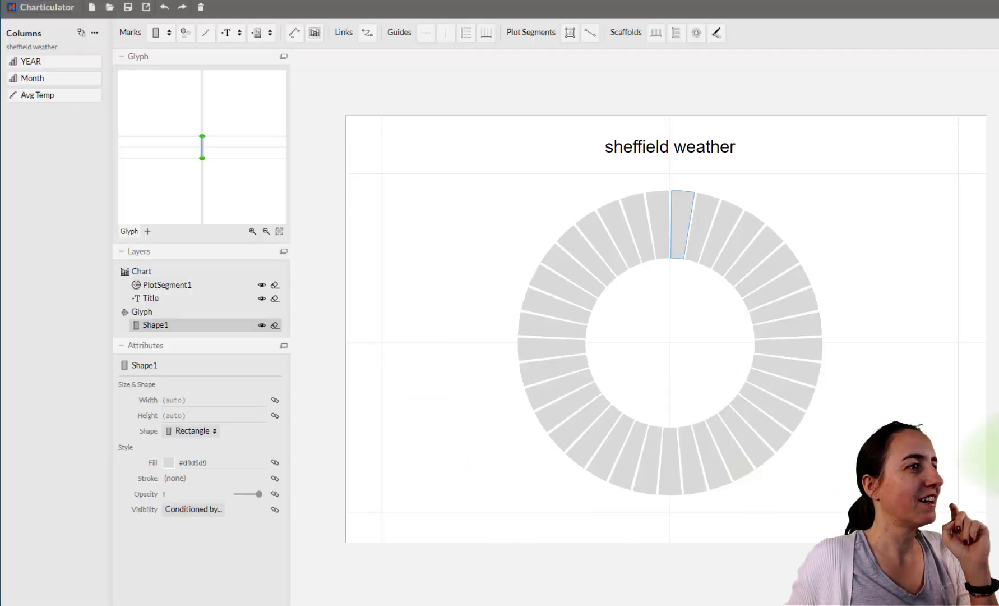
pyautogui.click(681, 213)
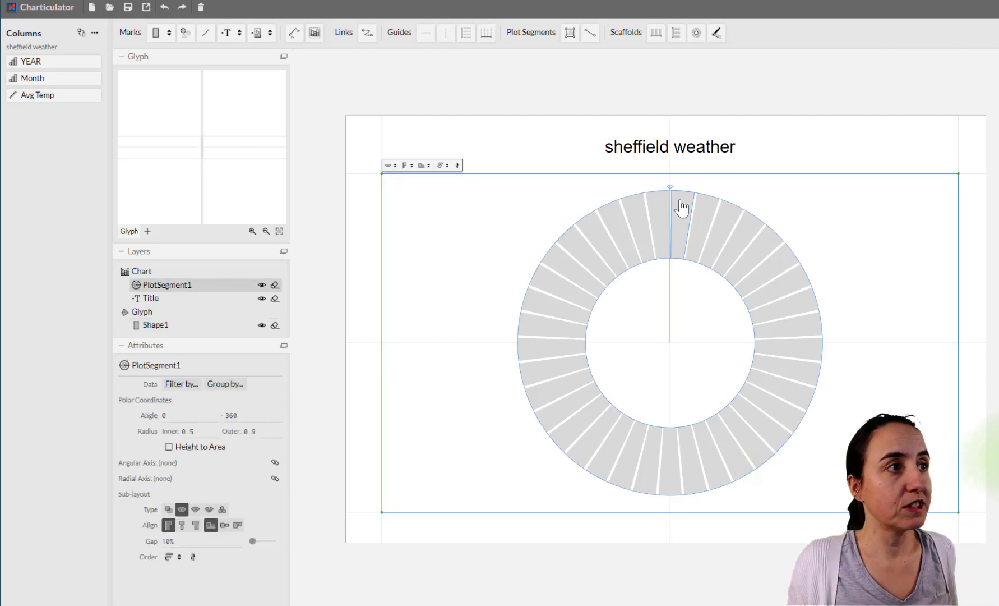
pyautogui.click(161, 327)
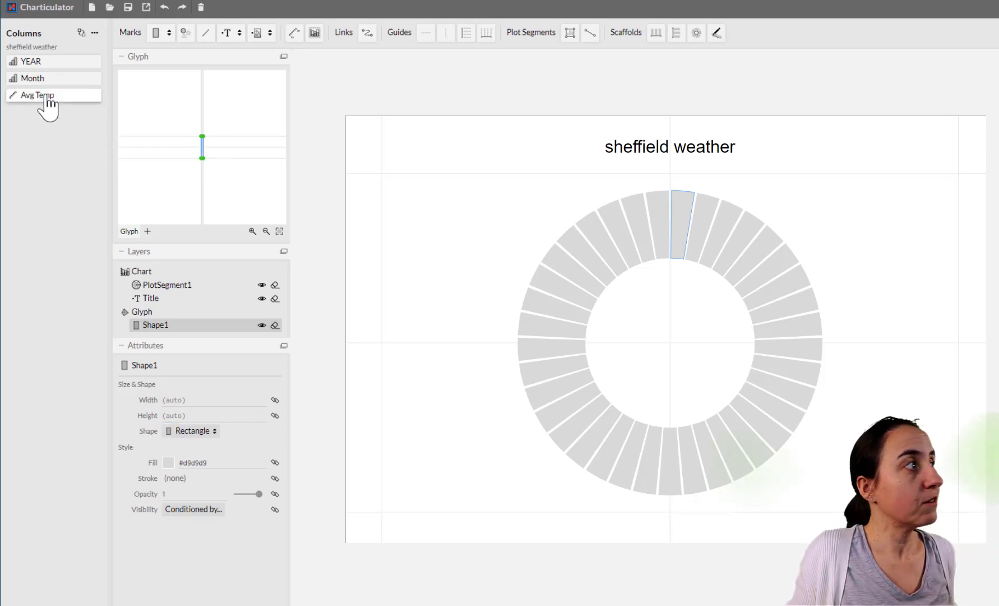
pyautogui.moveTo(47, 101); pyautogui.dragTo(209, 421)
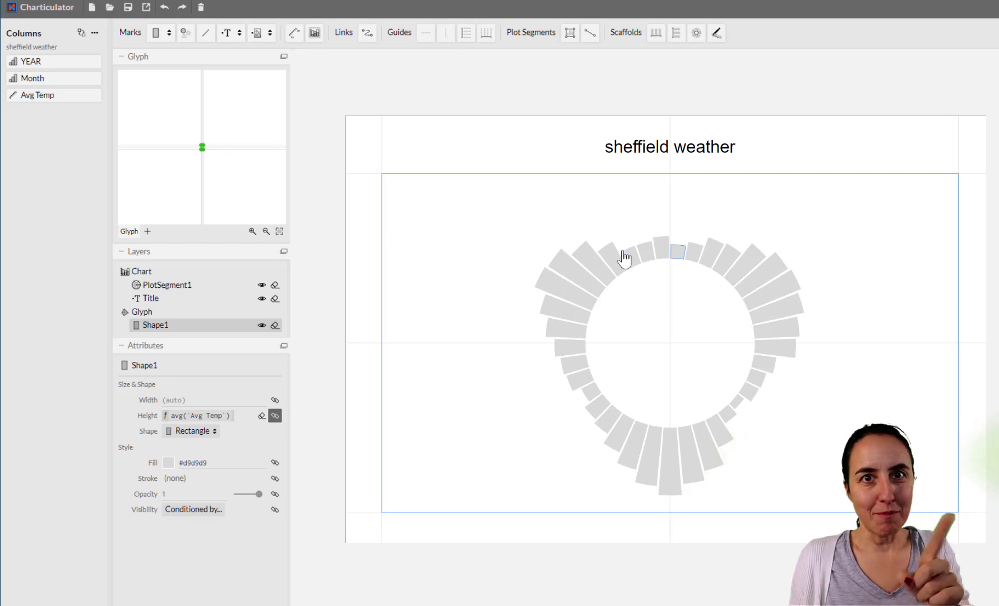
# Bind Month to the plot segment's angular axis and widen the gap between month groups to about 42%.
pyautogui.click(772, 278)
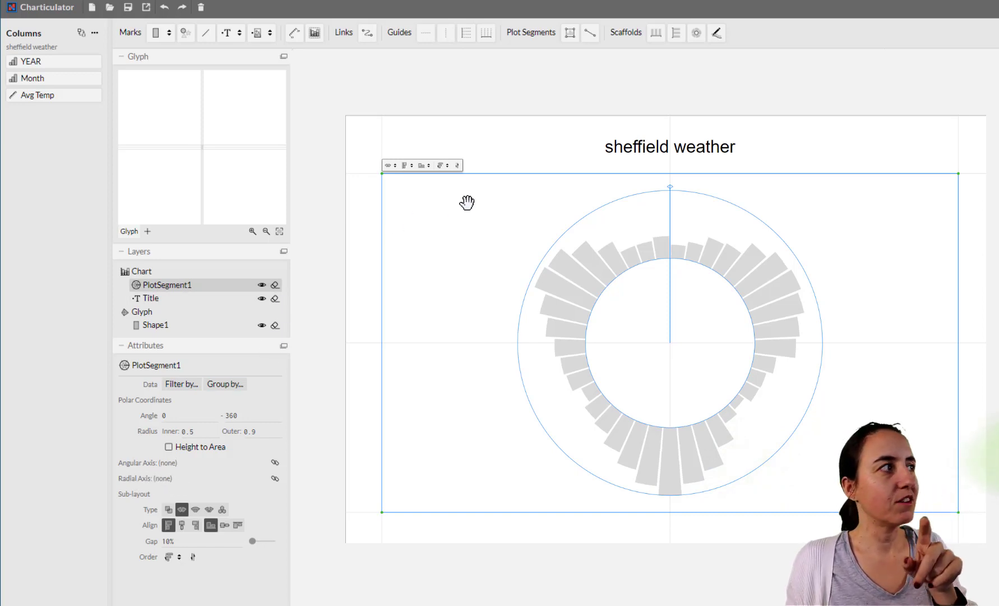
pyautogui.moveTo(39, 78); pyautogui.dragTo(578, 229)
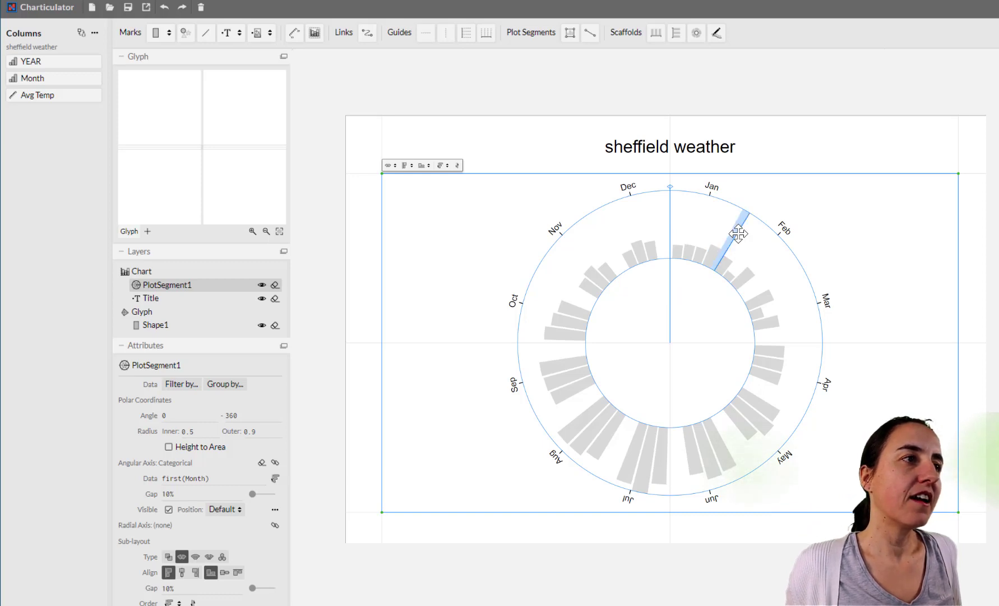
pyautogui.moveTo(741, 238); pyautogui.dragTo(746, 248)
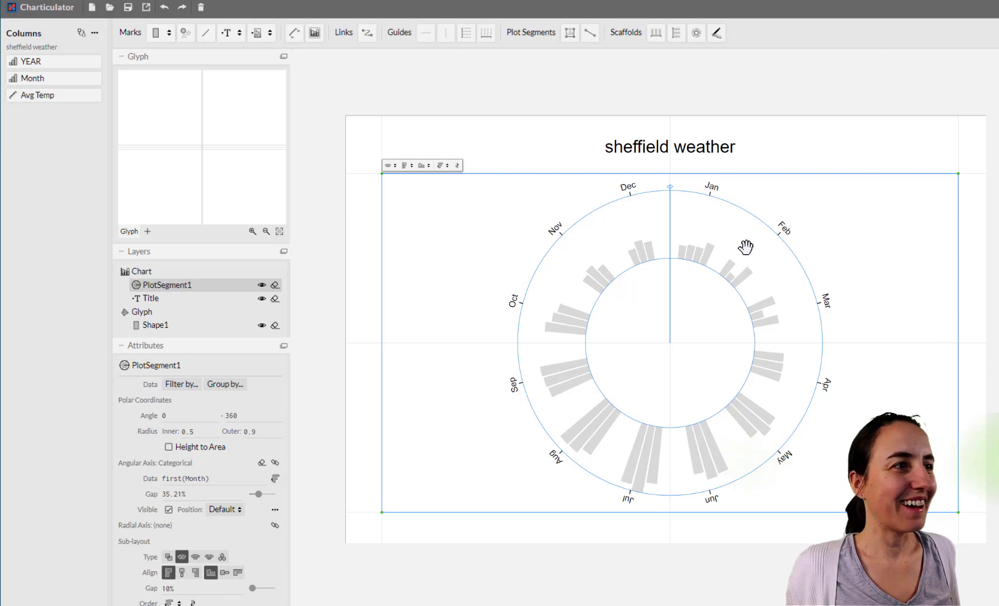
pyautogui.moveTo(742, 244); pyautogui.dragTo(746, 249)
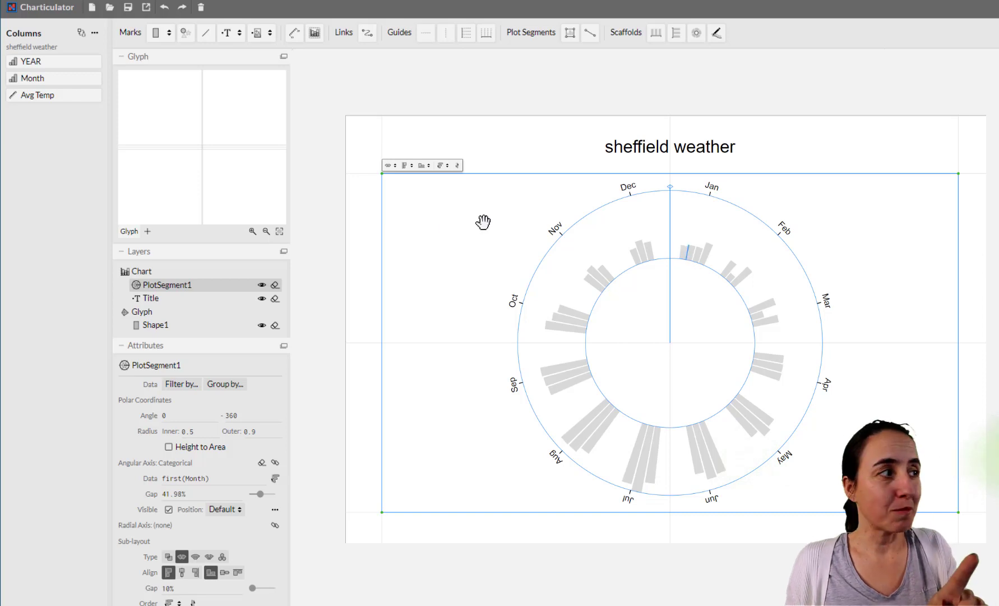
# Bind the rectangle mark's fill colour to the YEAR column.
pyautogui.click(165, 328)
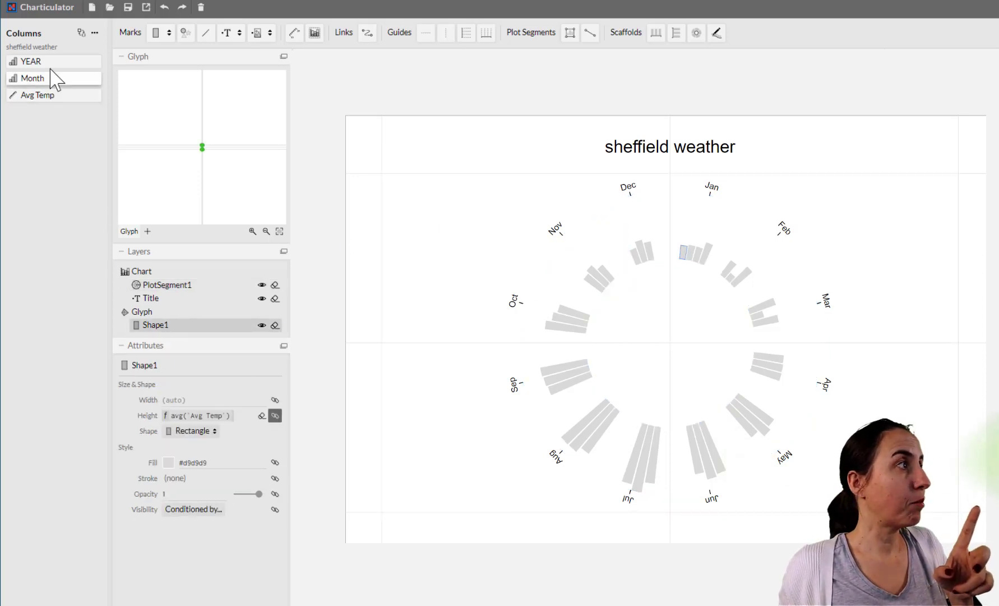
pyautogui.moveTo(53, 66); pyautogui.dragTo(198, 467)
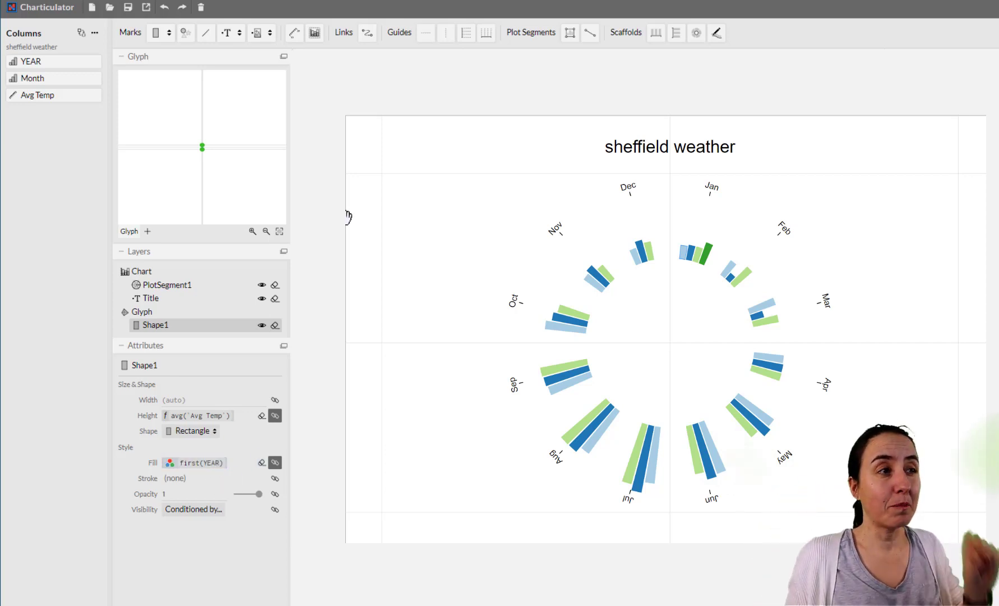
# Set the position of the plot segment's angular axis labels to Opposite.
pyautogui.click(632, 197)
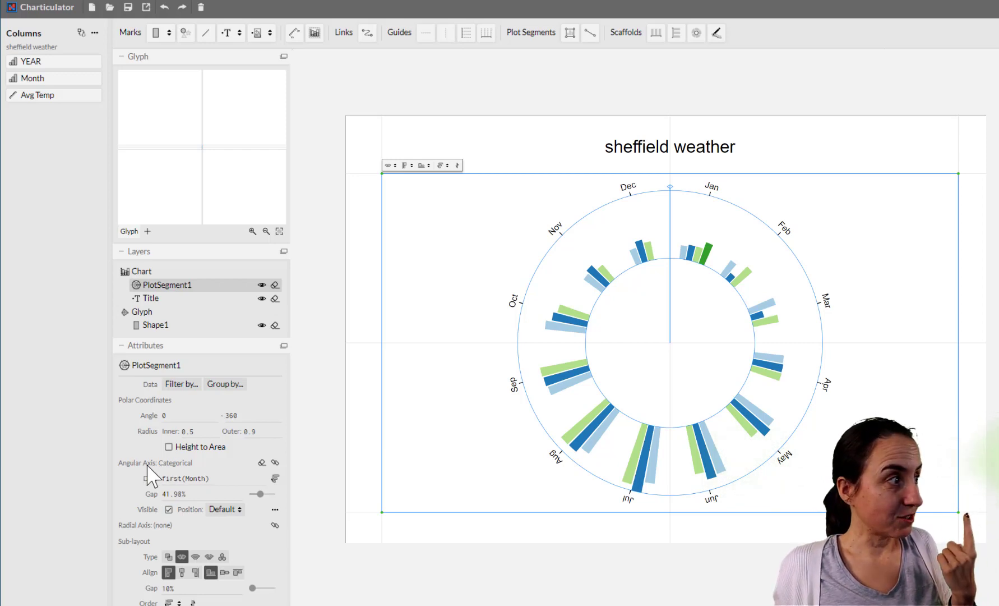
pyautogui.click(227, 510)
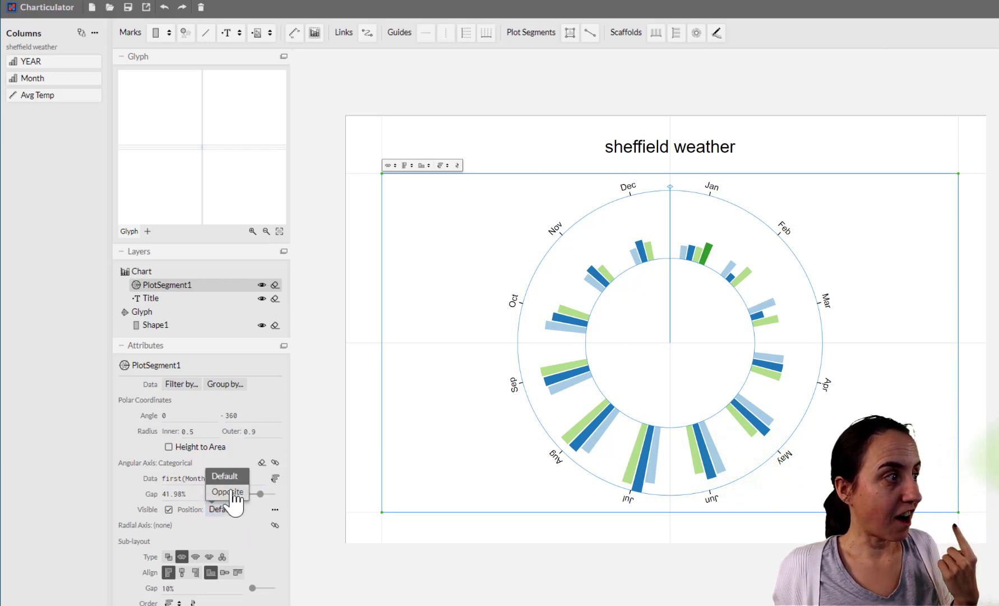
pyautogui.click(232, 493)
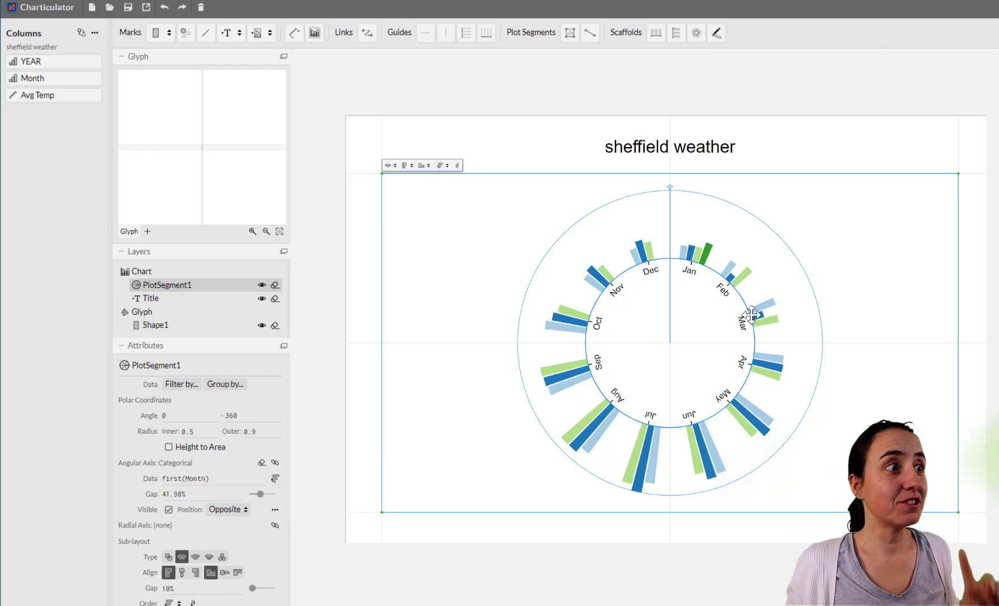
# Add a legend for the rectangle mark's YEAR fill colours.
pyautogui.click(174, 325)
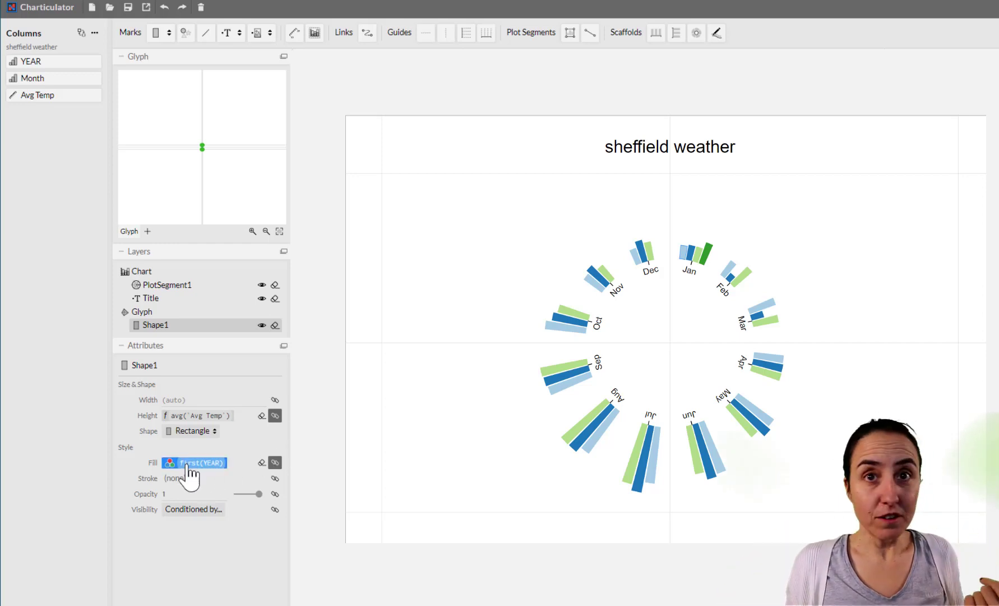
pyautogui.click(274, 463)
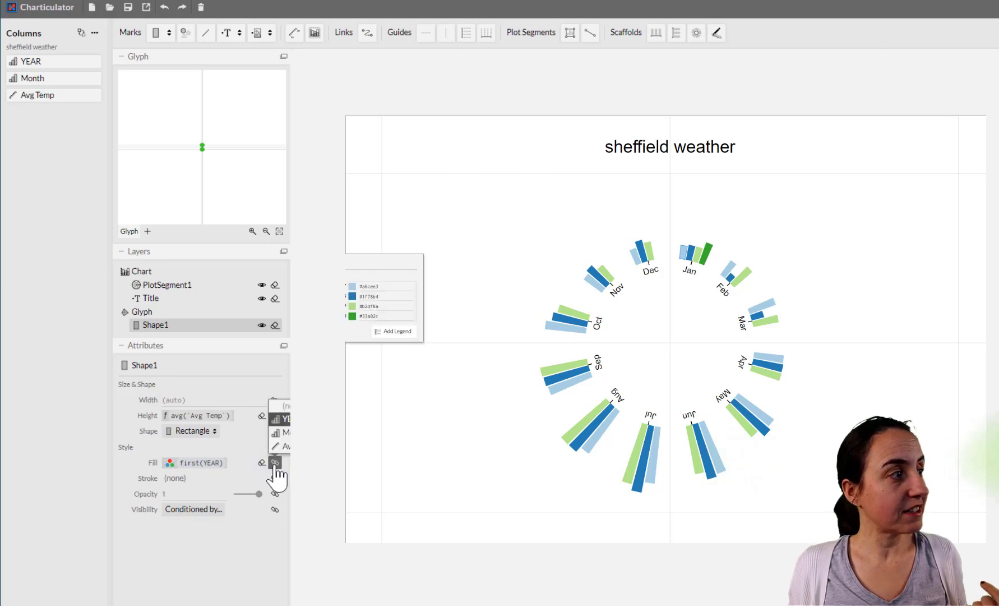
pyautogui.click(401, 331)
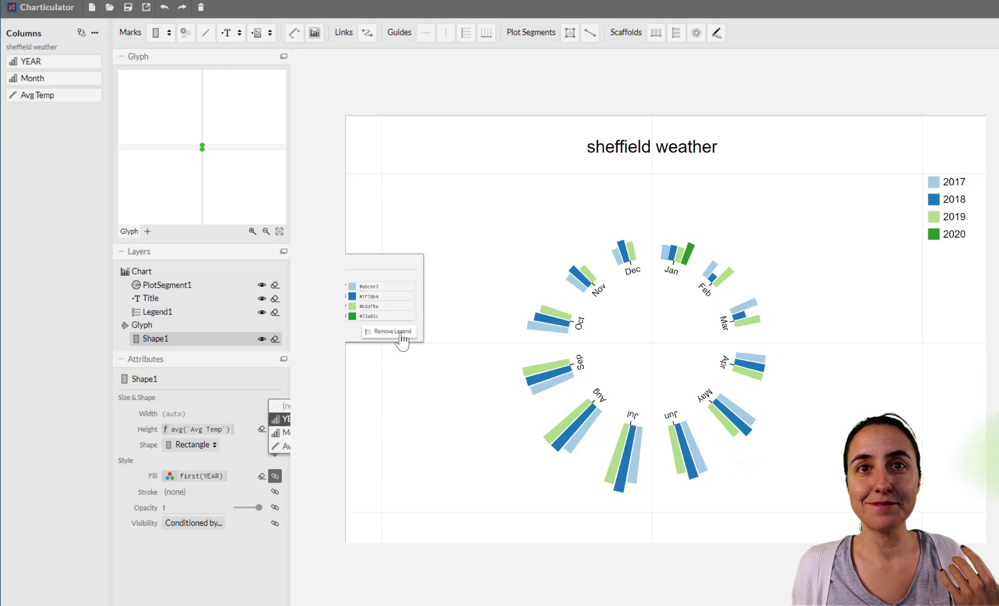
pyautogui.click(417, 395)
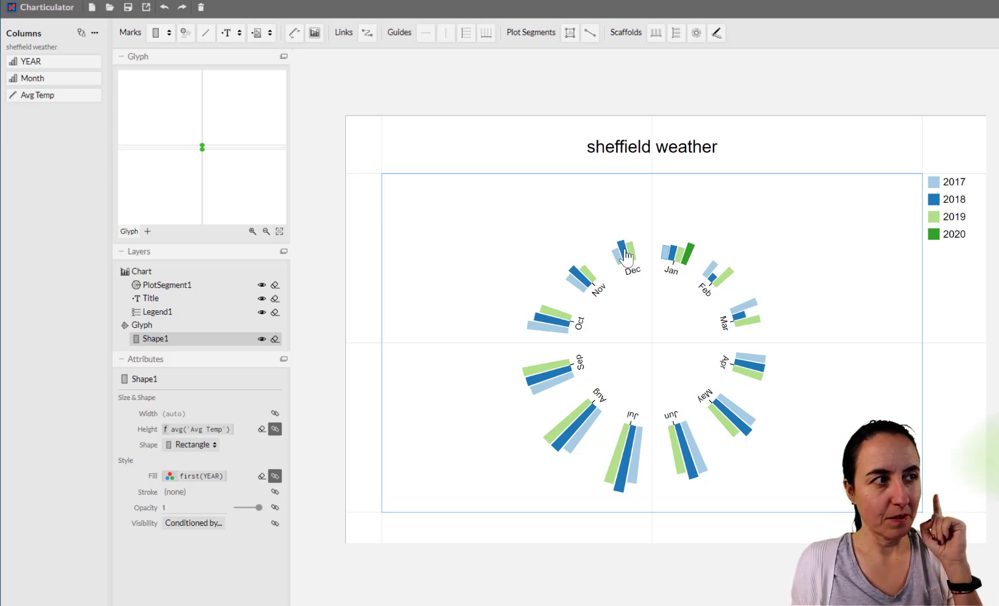
# Add a text mark to the glyph that holds the rectangle bar.
pyautogui.click(447, 219)
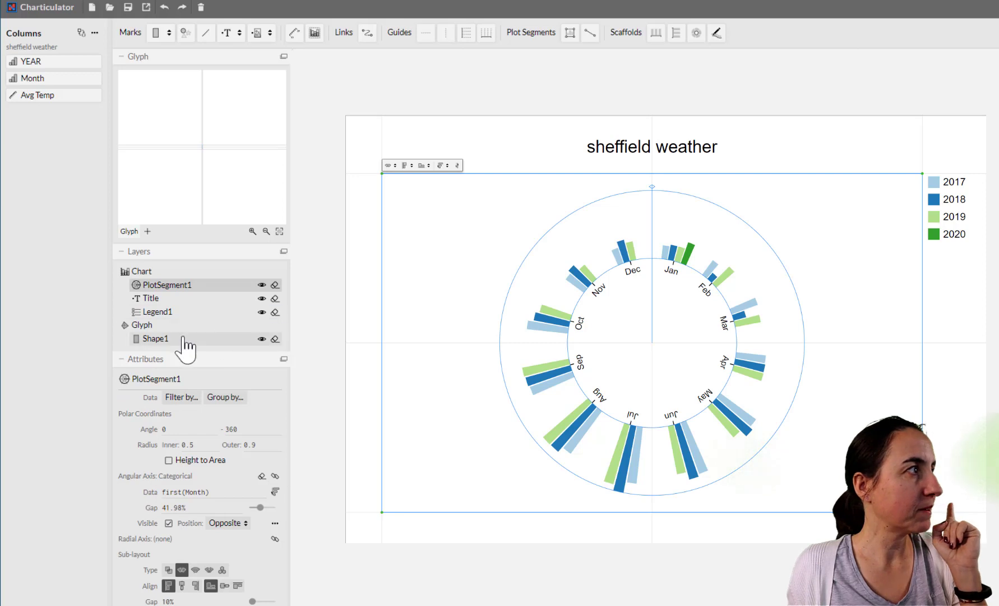
pyautogui.click(167, 338)
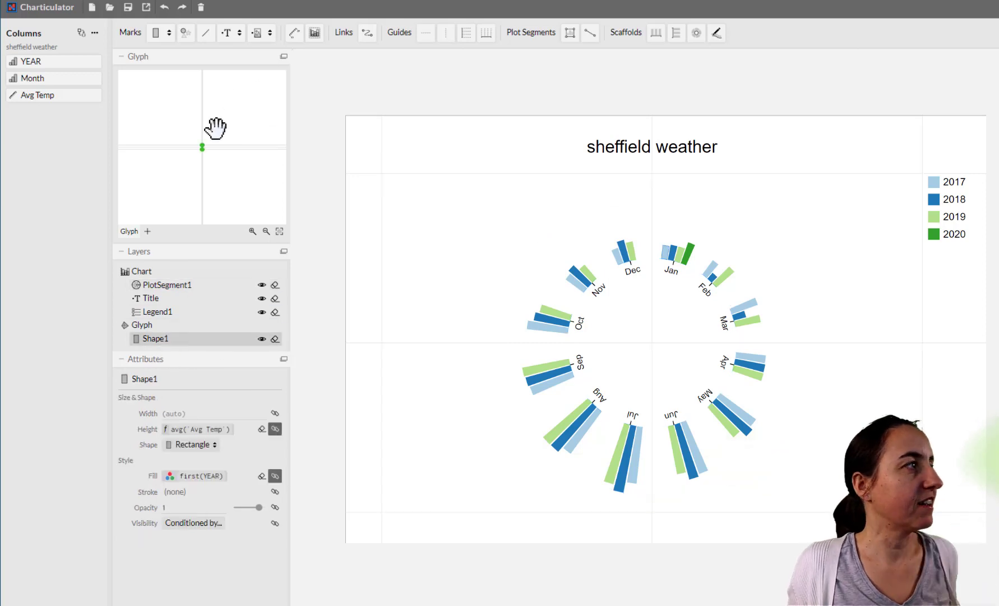
pyautogui.scroll(2, 205, 140)
pyautogui.scroll(5, 212, 140)
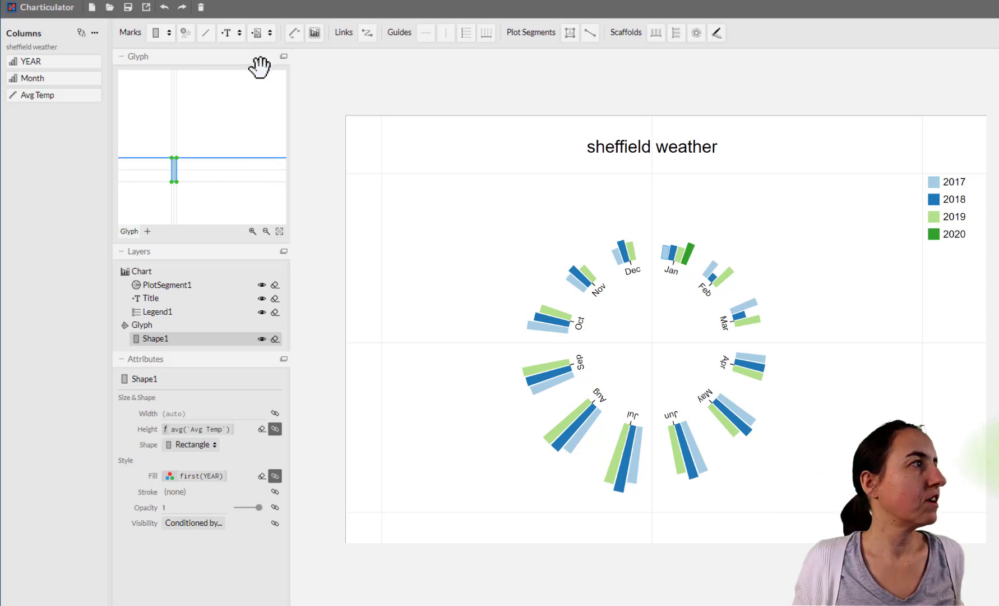
pyautogui.moveTo(215, 149); pyautogui.dragTo(253, 148)
pyautogui.scroll(4, 236, 151)
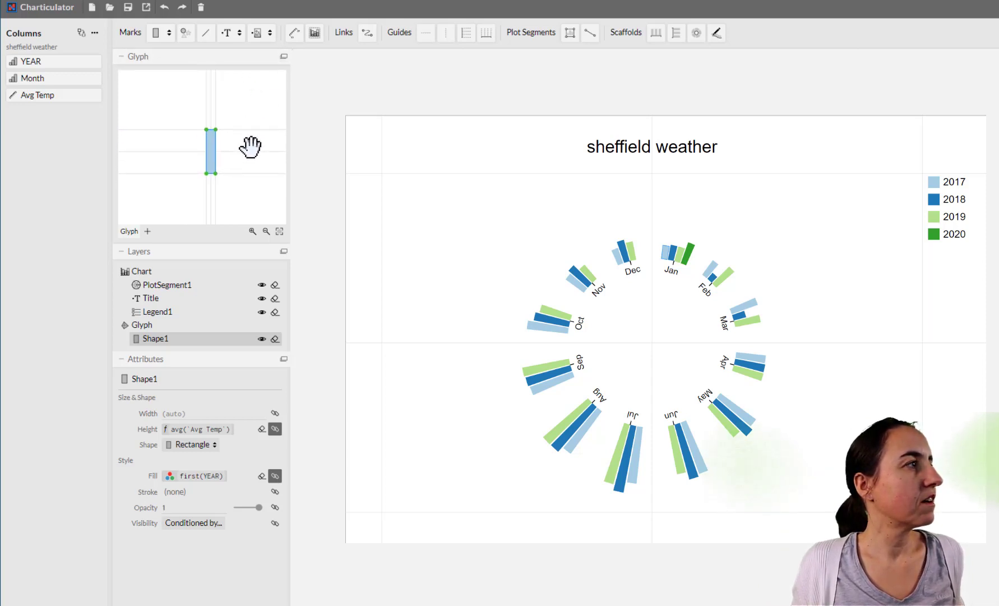
pyautogui.scroll(3, 261, 160)
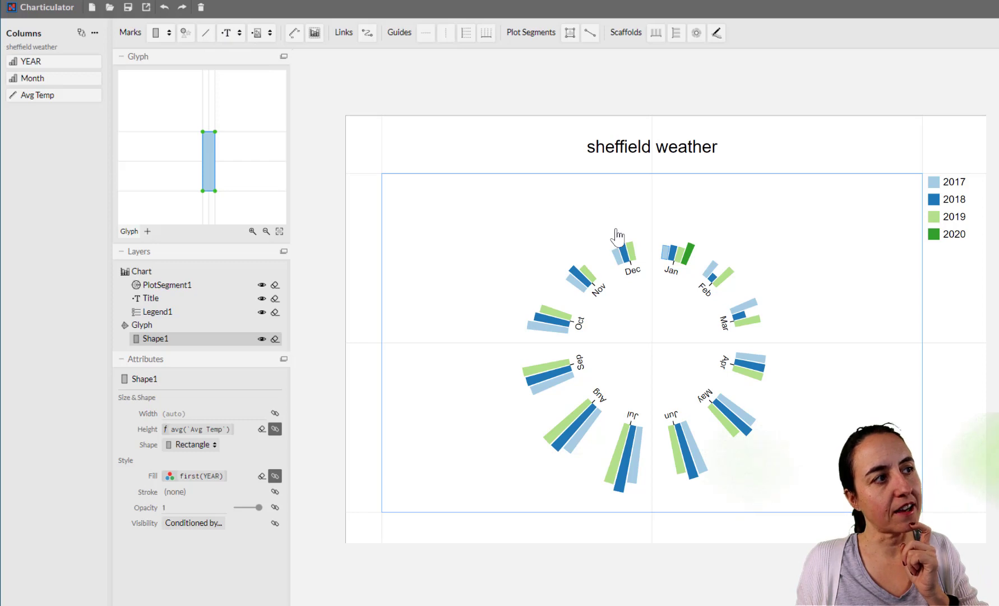
pyautogui.click(226, 32)
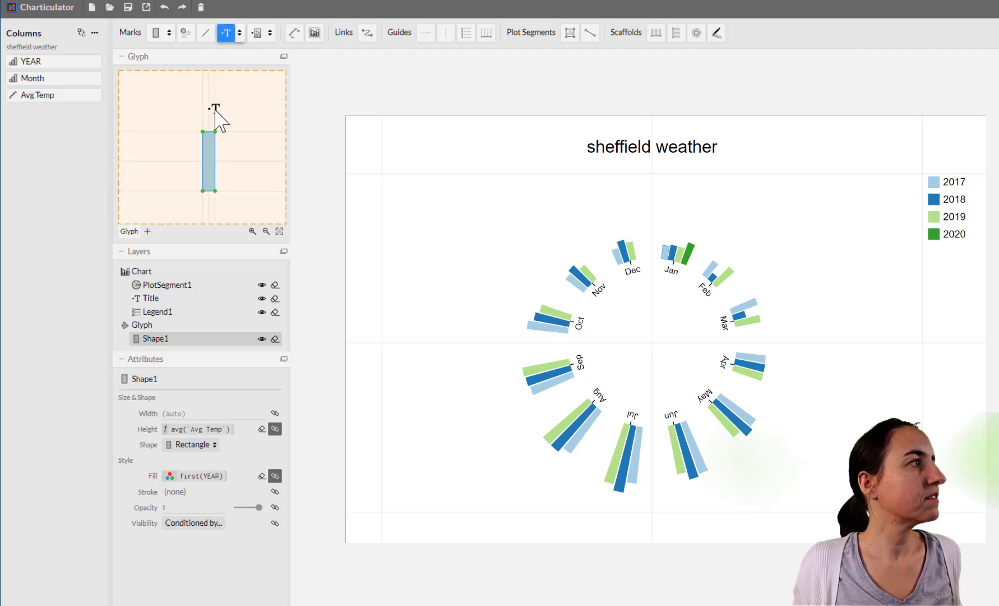
pyautogui.click(211, 114)
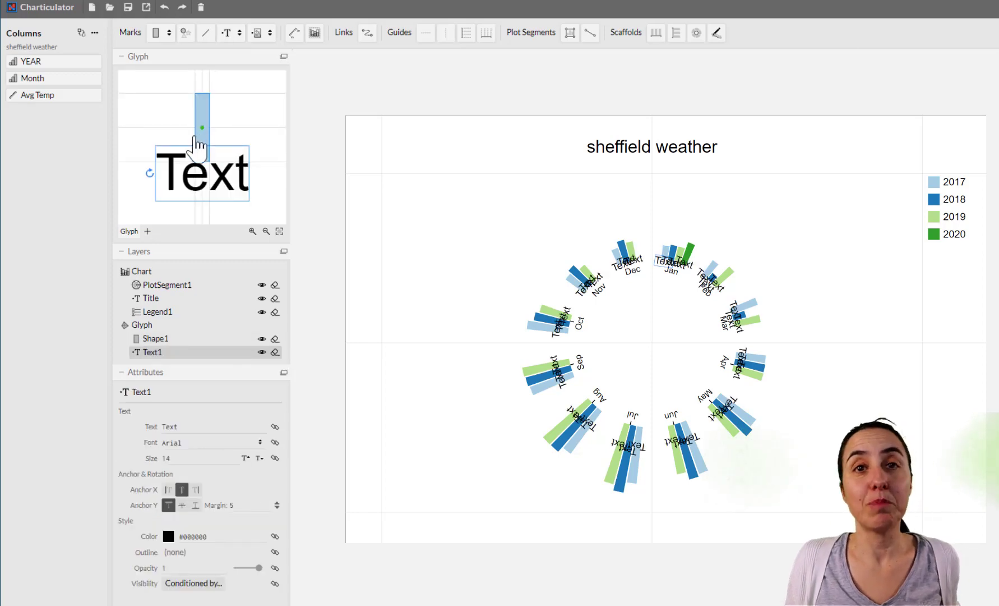
# Move the text mark's anchor point above the bar and offset the text by margins of about -11.31 in X and 9.45 in Y.
pyautogui.moveTo(205, 147); pyautogui.dragTo(198, 78)
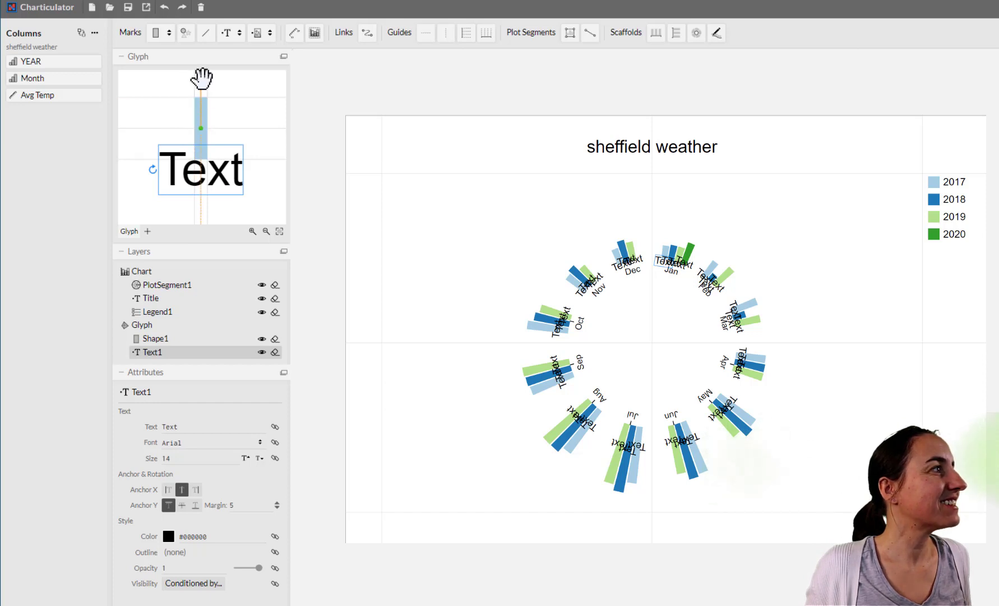
pyautogui.moveTo(227, 137); pyautogui.dragTo(264, 150)
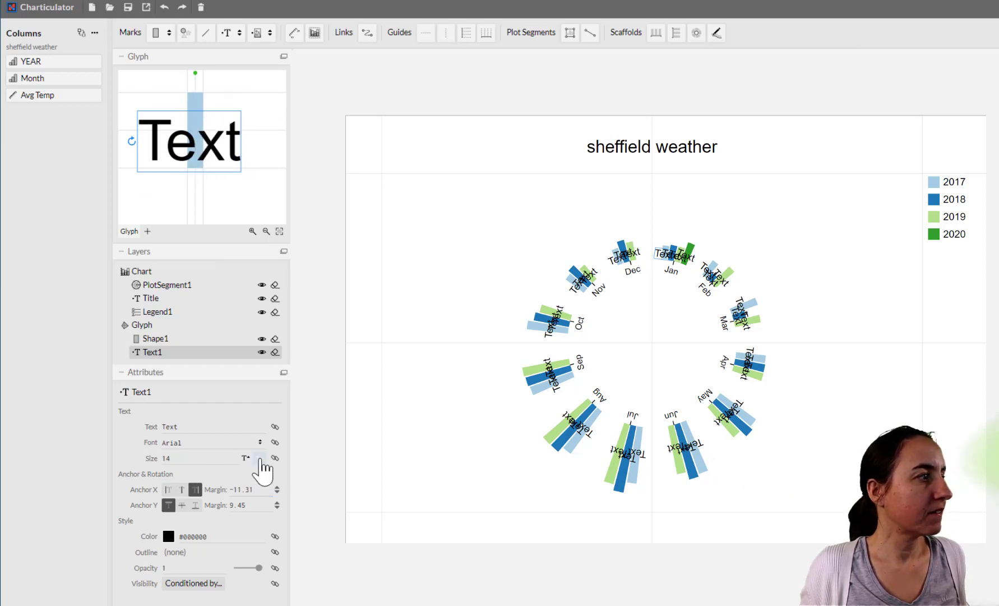
# Reduce the text mark's size to 8, rotate it vertically and place it above the bar with an X margin of 1.64.
pyautogui.click(259, 458)
pyautogui.click(259, 458)
pyautogui.click(260, 458)
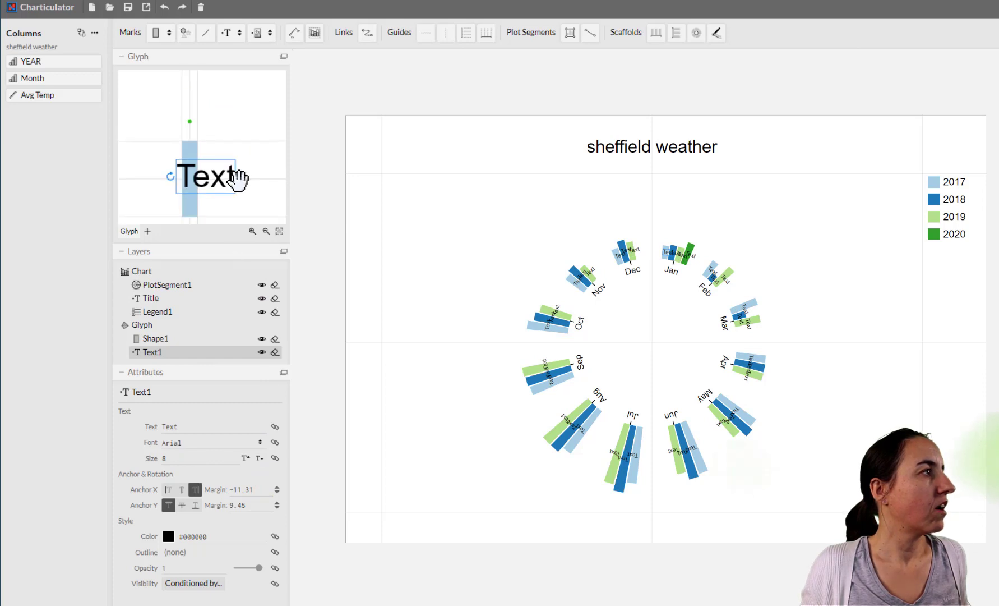
pyautogui.moveTo(170, 177); pyautogui.dragTo(190, 115)
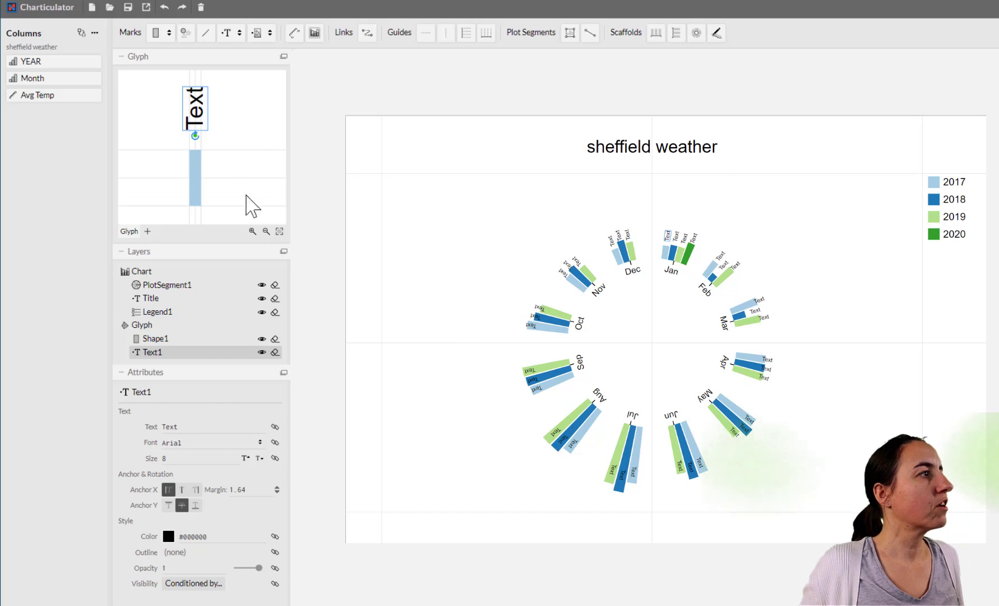
pyautogui.click(621, 490)
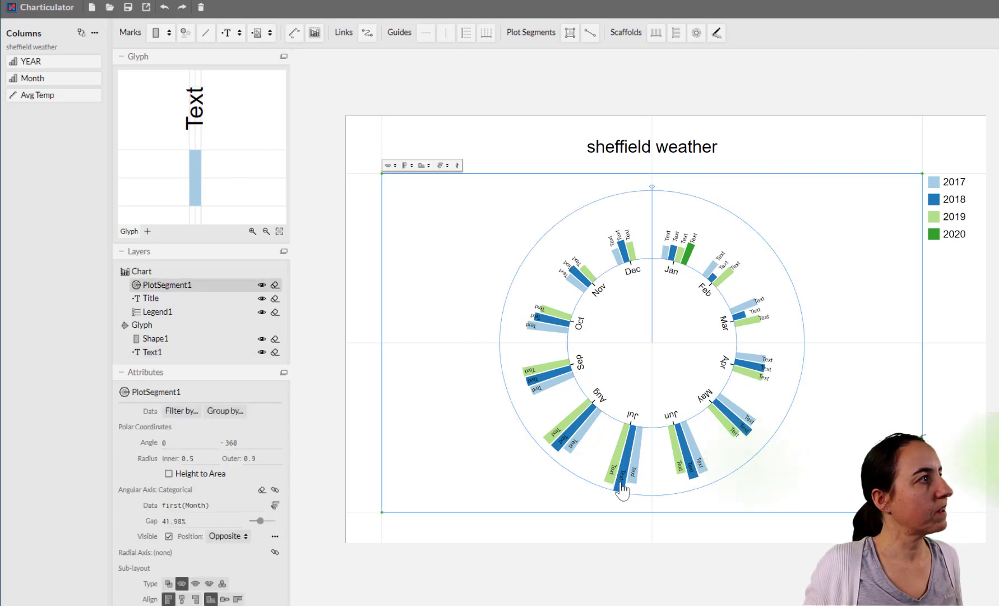
pyautogui.click(621, 491)
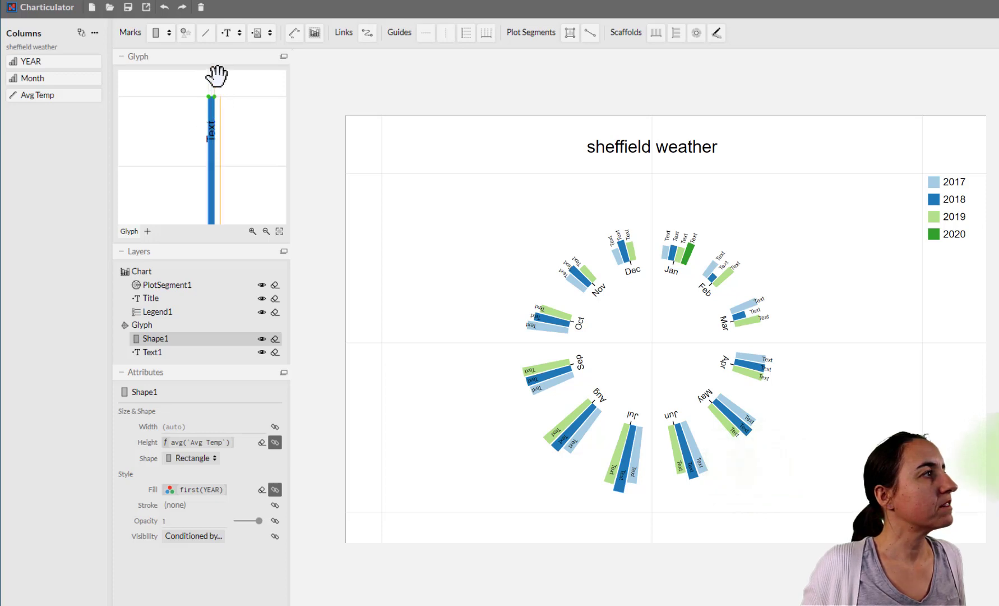
pyautogui.moveTo(224, 115); pyautogui.dragTo(228, 118)
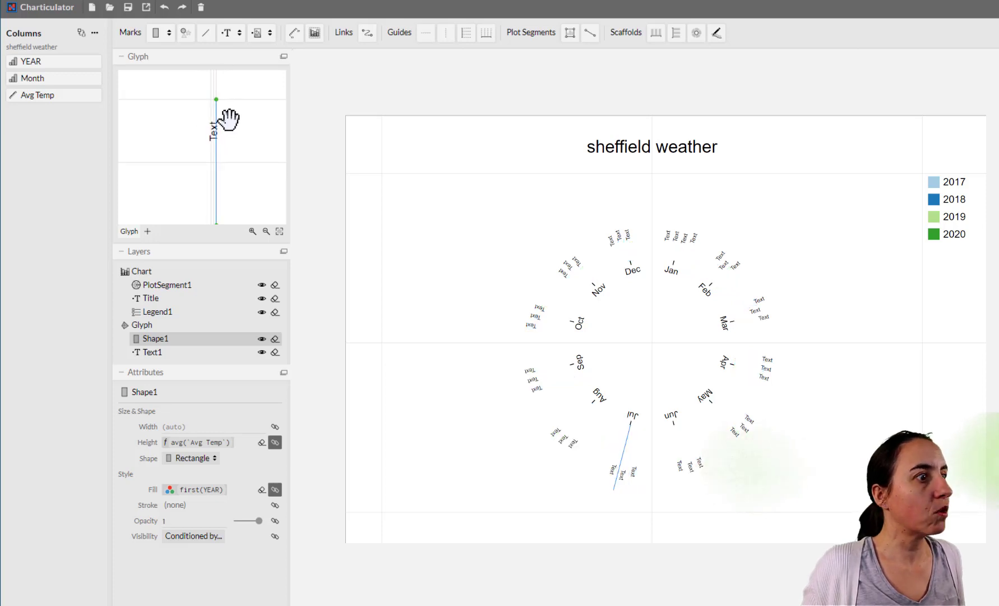
pyautogui.hotkey('ctrl', 'z')
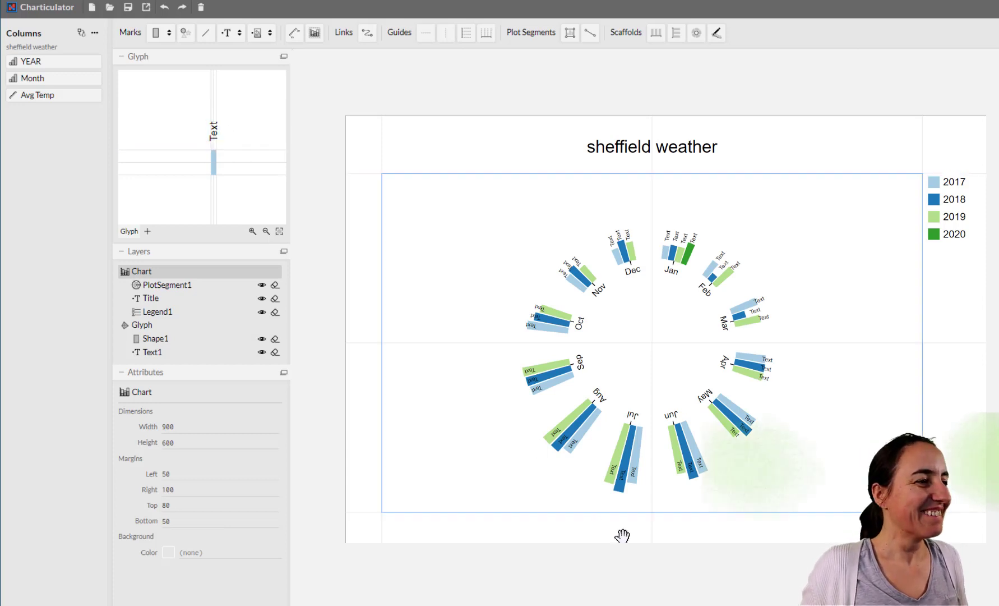
# Try to move the text mark above the tallest July bar, using an X anchor margin of 54.7.
pyautogui.click(630, 457)
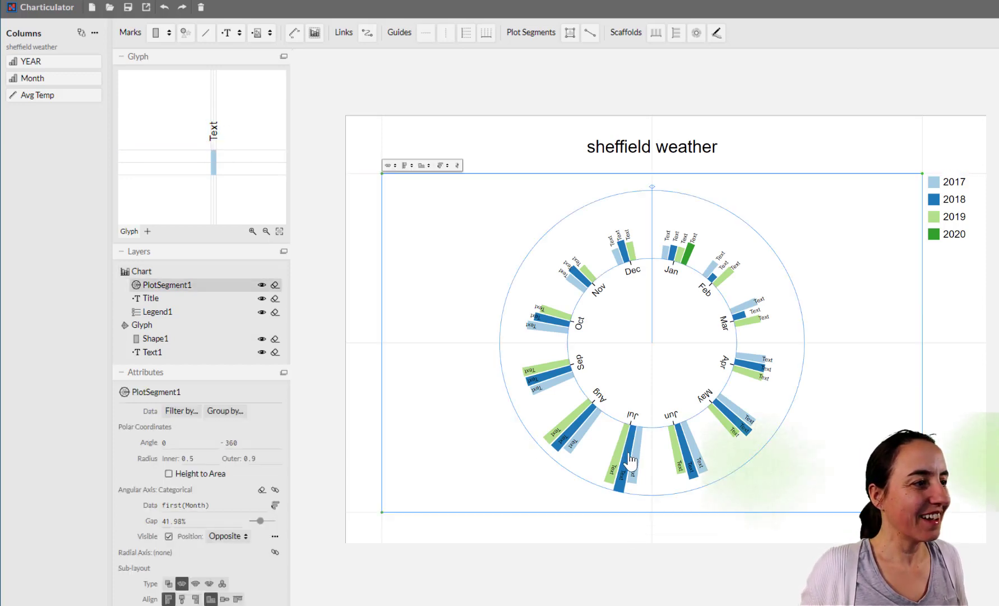
pyautogui.click(626, 486)
pyautogui.click(621, 492)
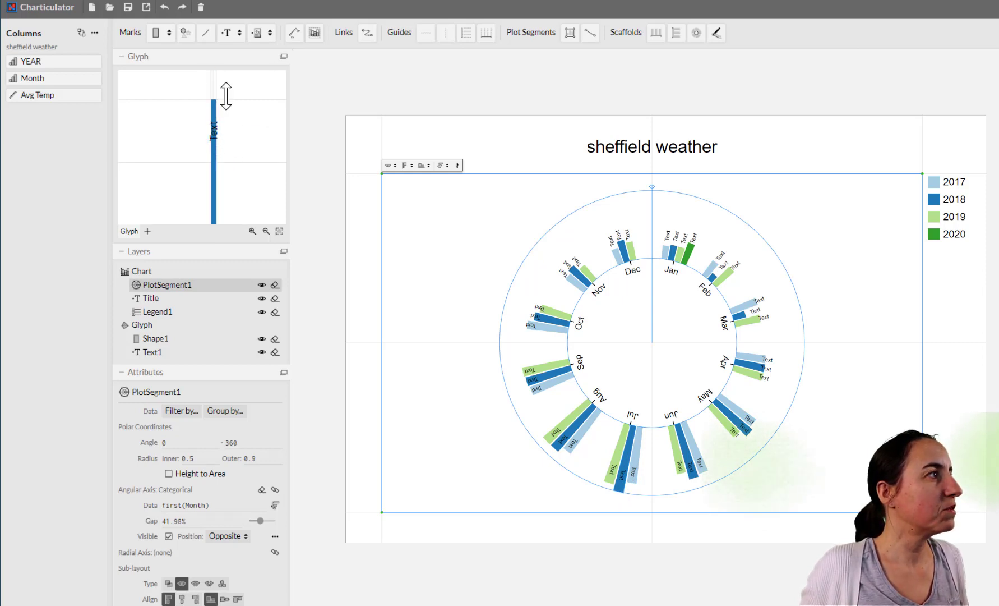
pyautogui.scroll(3, 225, 101)
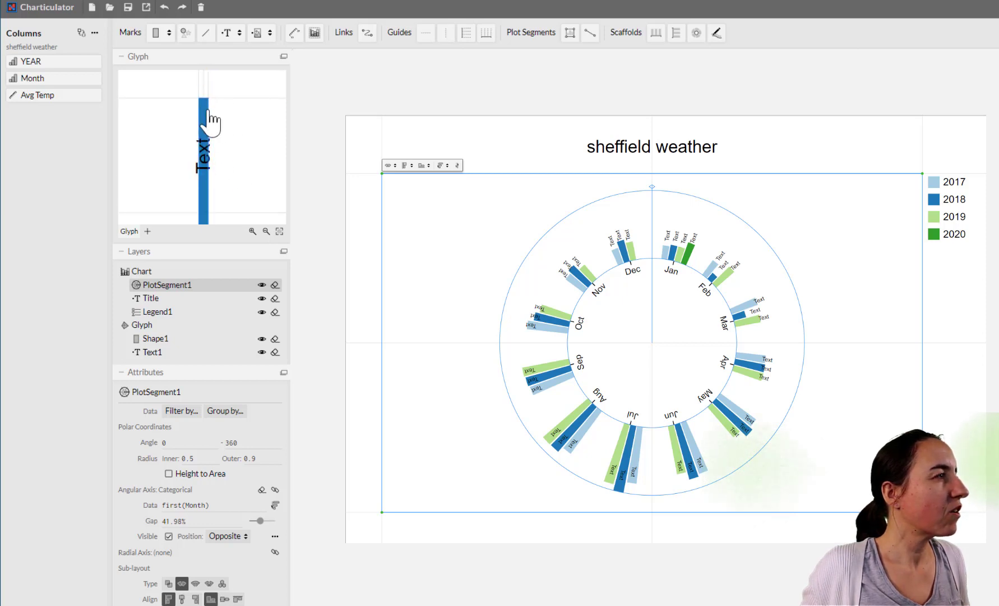
pyautogui.scroll(-2, 214, 162)
pyautogui.scroll(2, 242, 151)
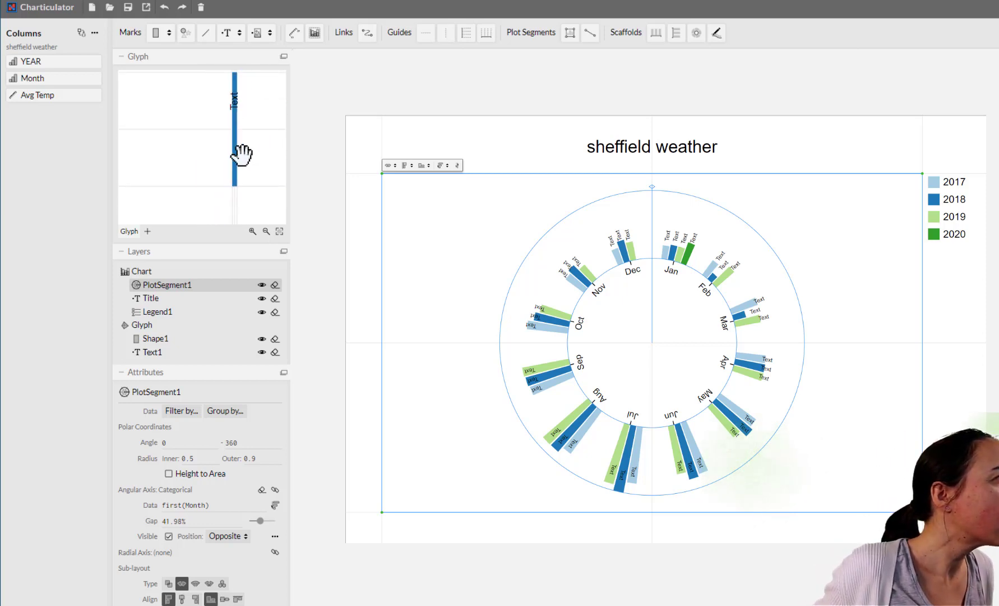
pyautogui.scroll(-2, 228, 192)
pyautogui.click(224, 168)
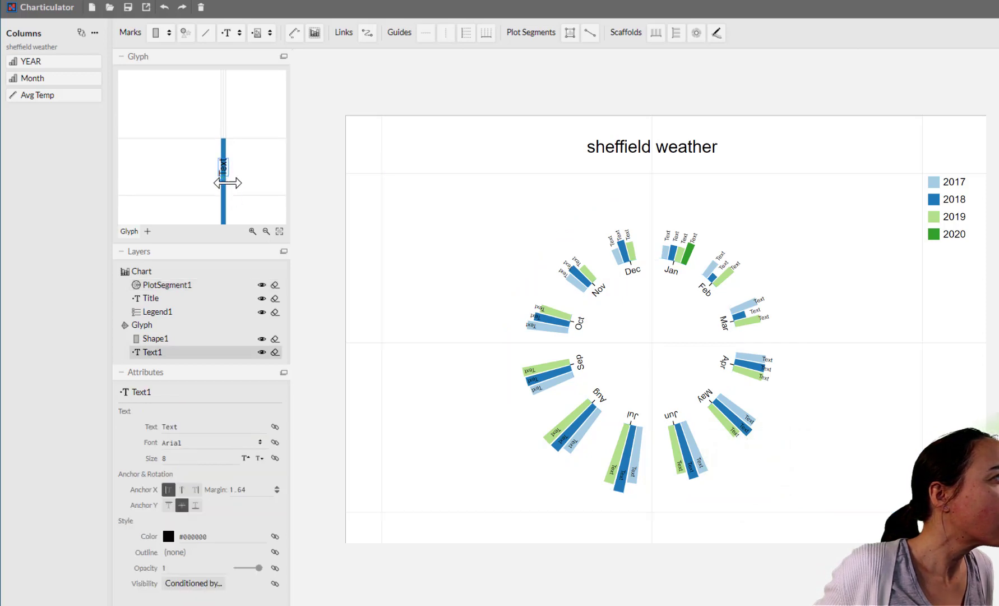
pyautogui.moveTo(226, 164); pyautogui.dragTo(227, 111)
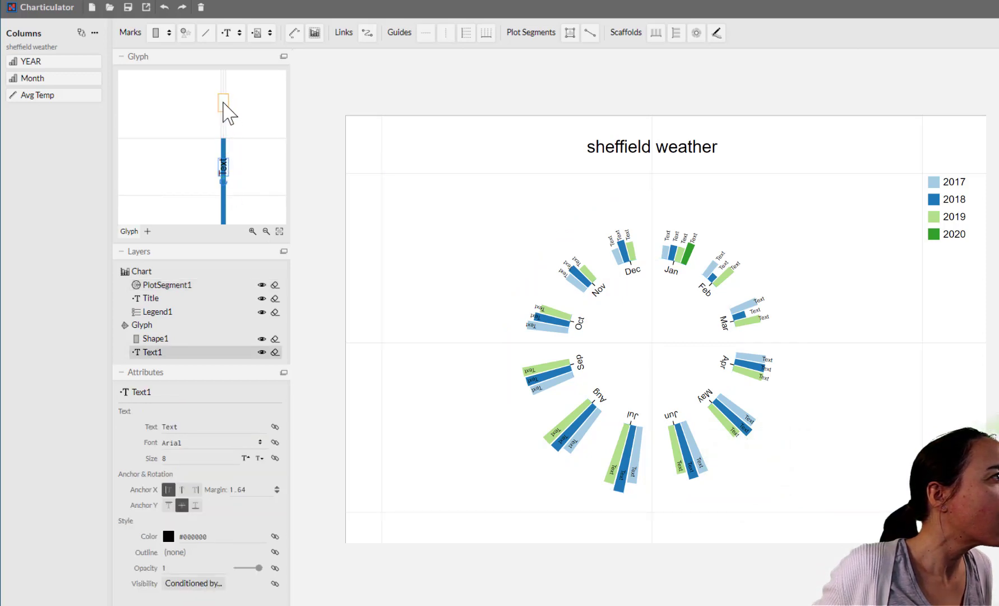
pyautogui.click(227, 111)
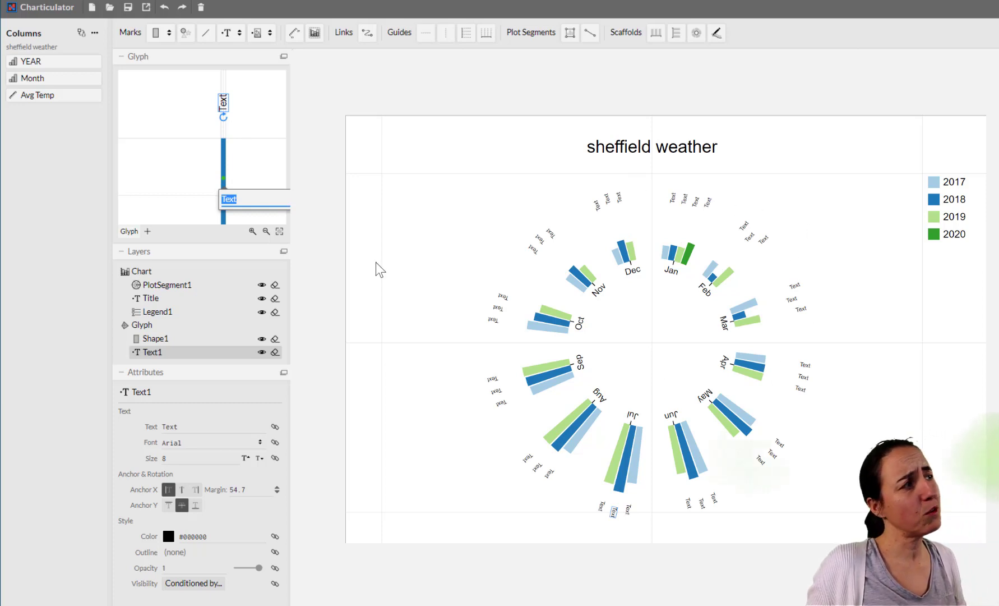
pyautogui.press('Escape')
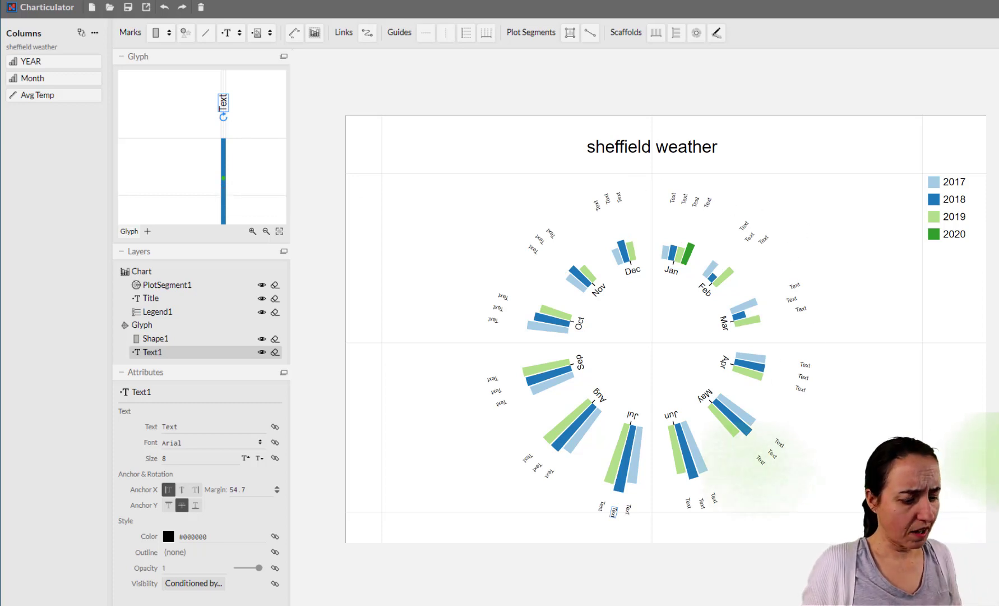
pyautogui.click(825, 279)
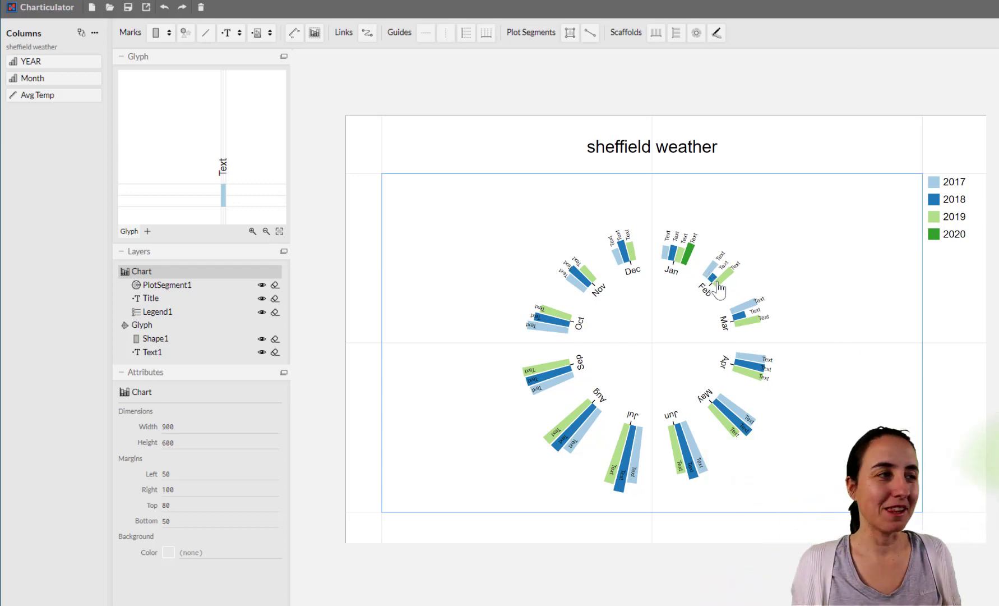
# Bind the rectangle mark's fill colour to Avg Temp and apply the Reds gradient.
pyautogui.click(689, 261)
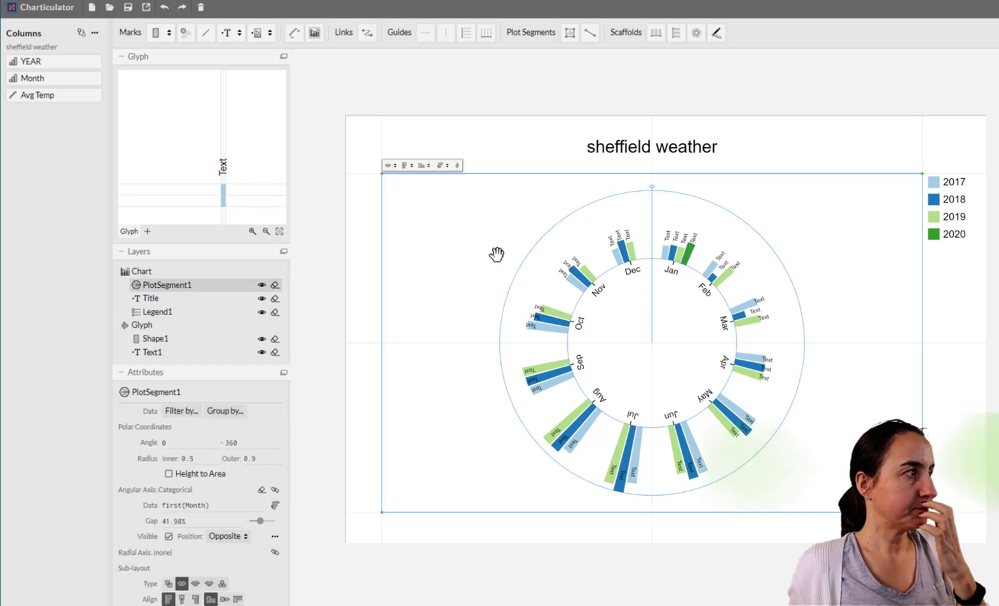
pyautogui.click(174, 340)
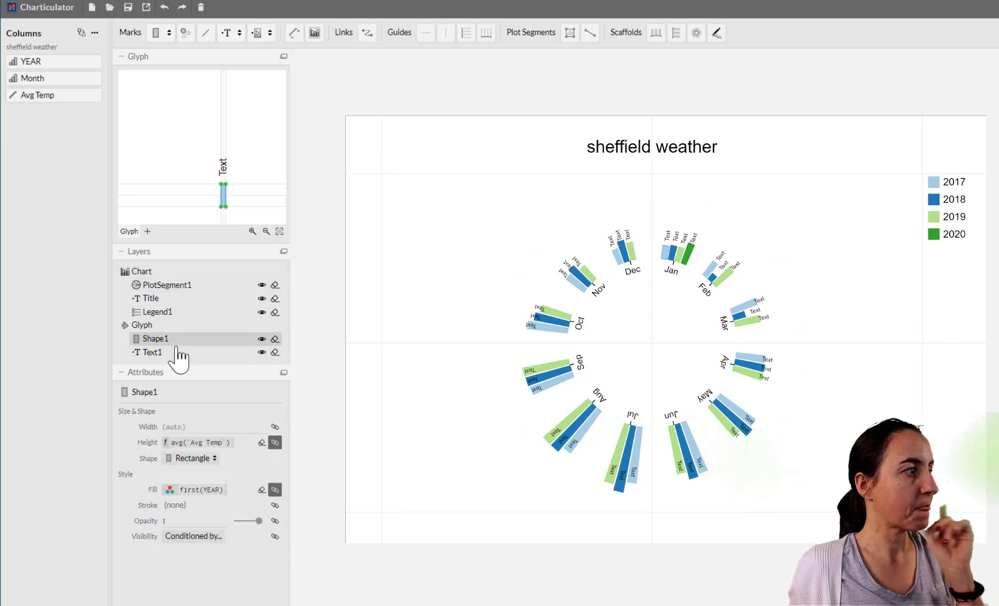
pyautogui.click(275, 490)
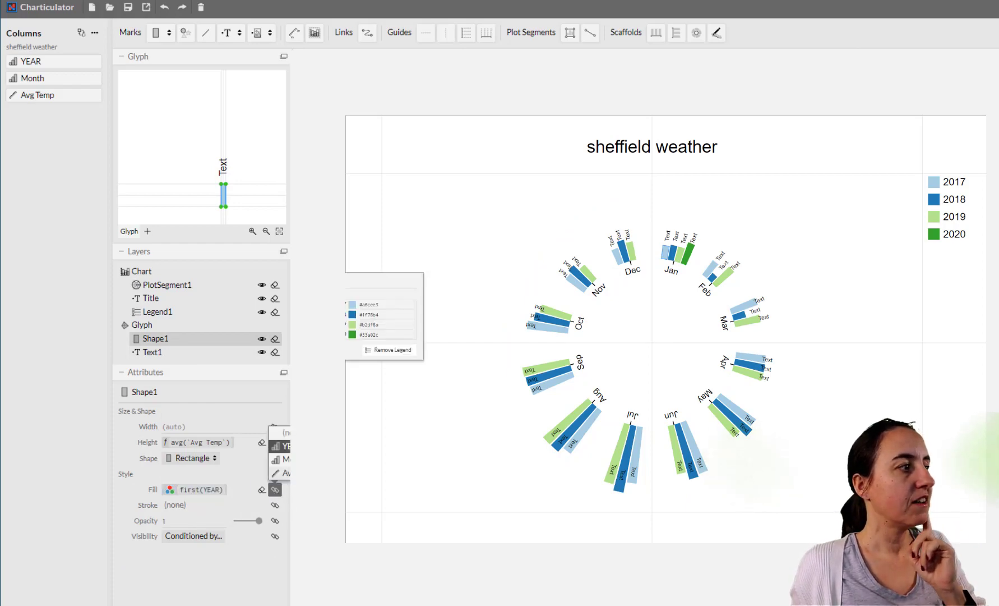
pyautogui.click(282, 473)
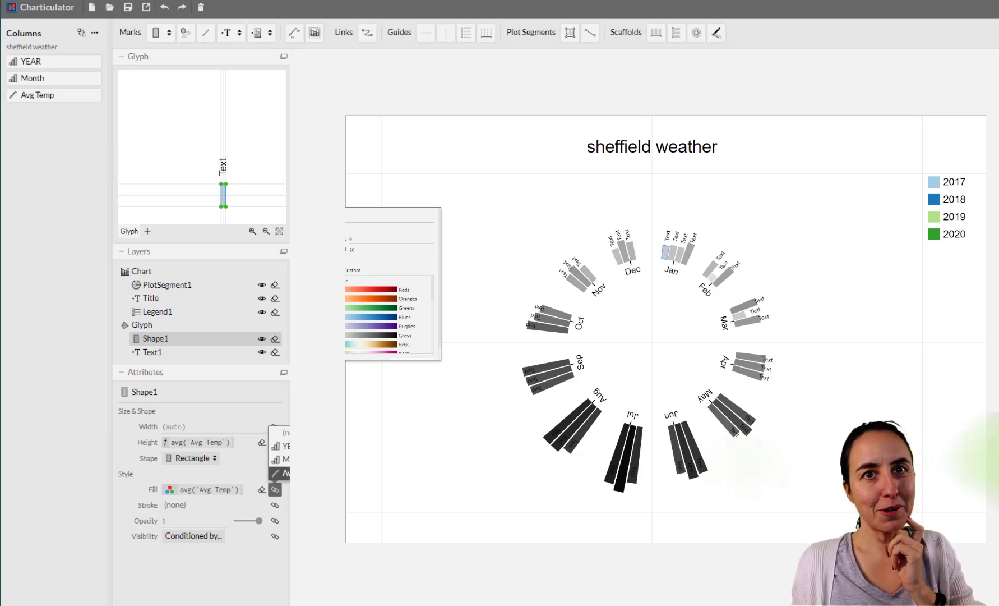
pyautogui.click(370, 290)
pyautogui.click(483, 269)
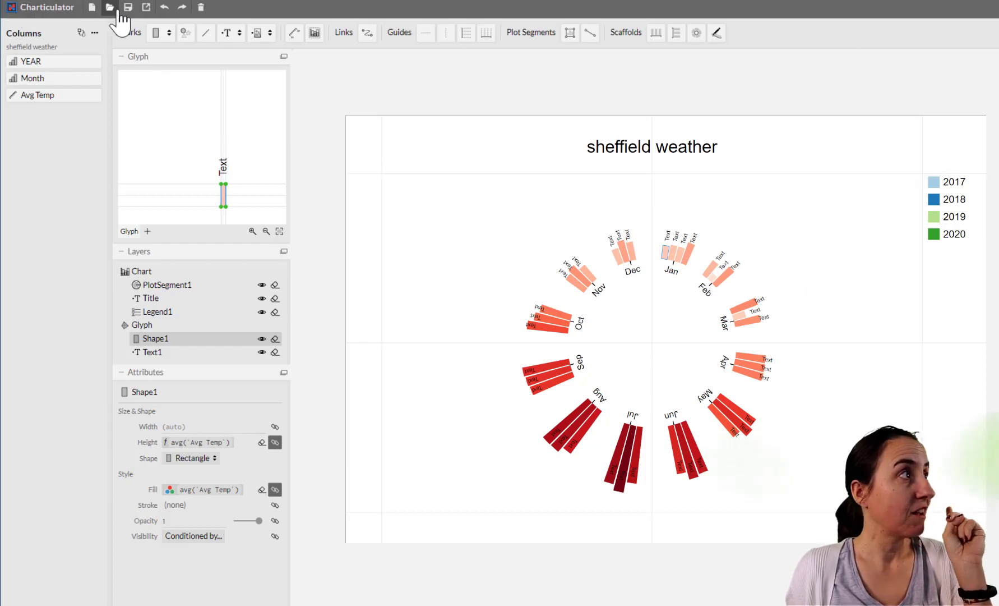
# Export the Sheffield weather chart as a PNG image.
pyautogui.click(54, 17)
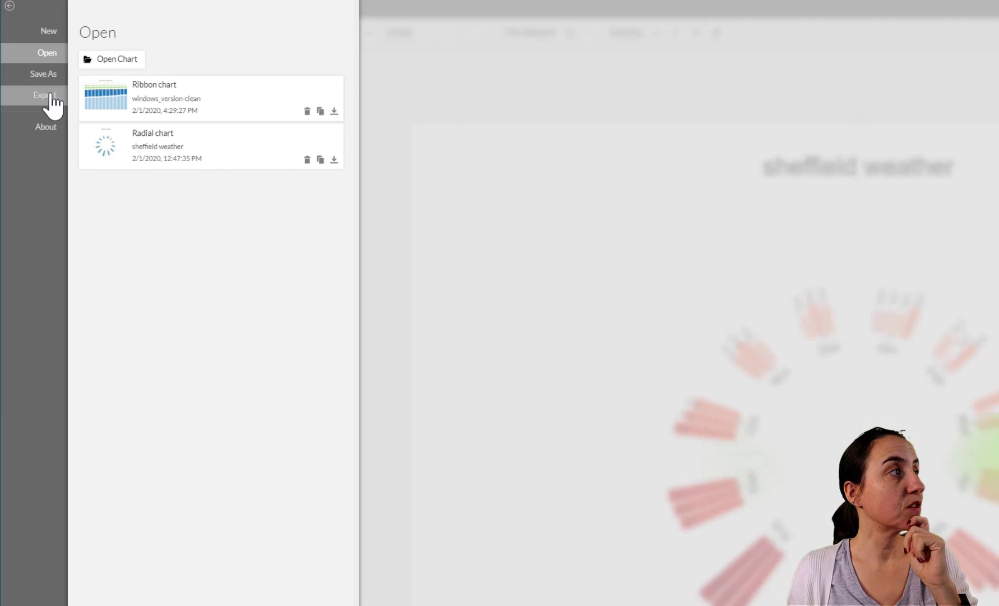
pyautogui.click(54, 98)
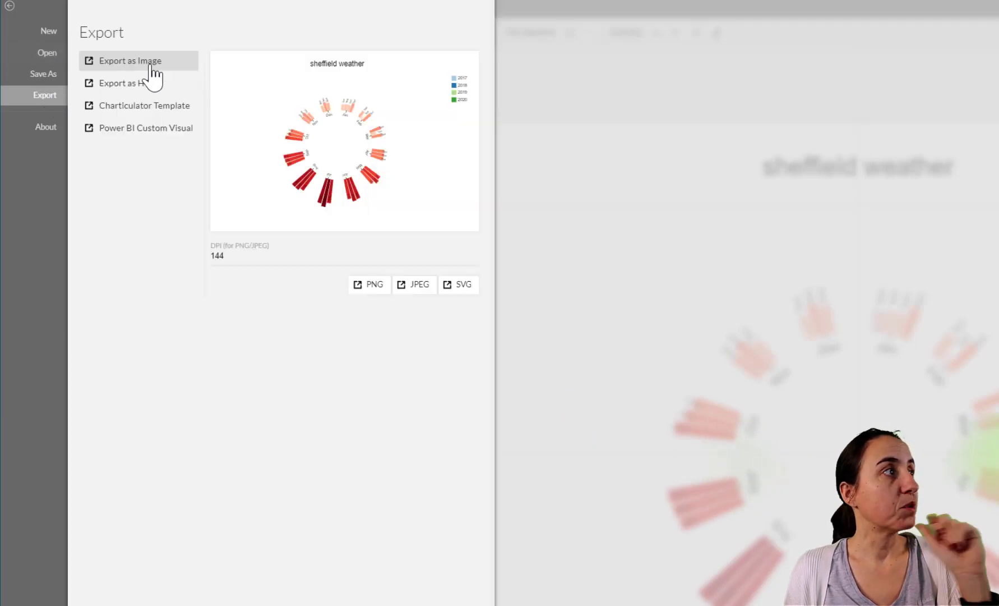
pyautogui.click(373, 289)
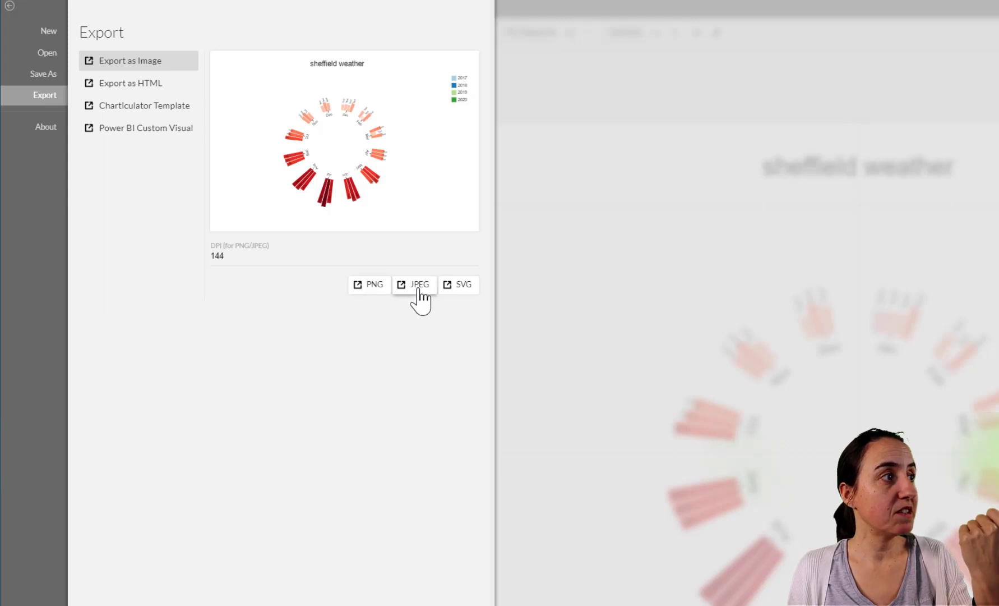